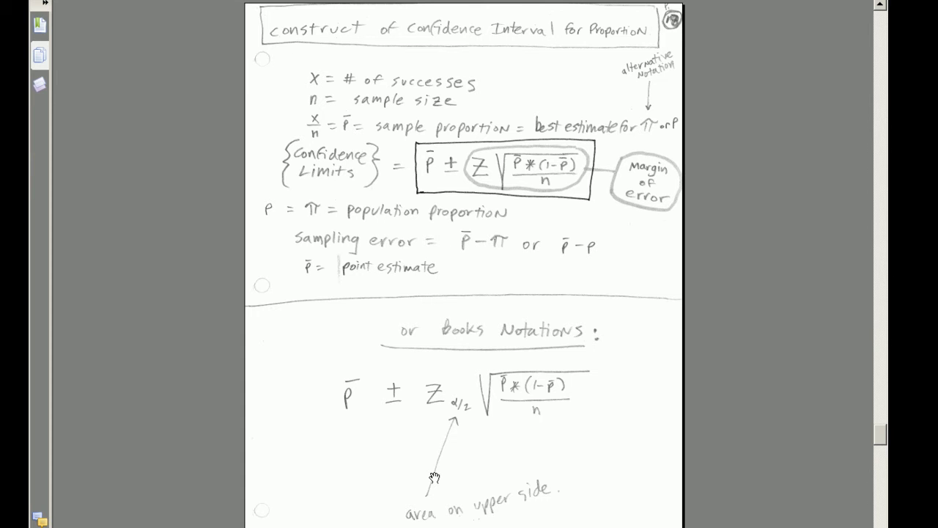
- Switch to the Excel workbook's Pbar(1) sheet and check the four binomial test conditions in F2:F5 against the Yes/No responses
{"action": "key", "text": "alt+Tab"}
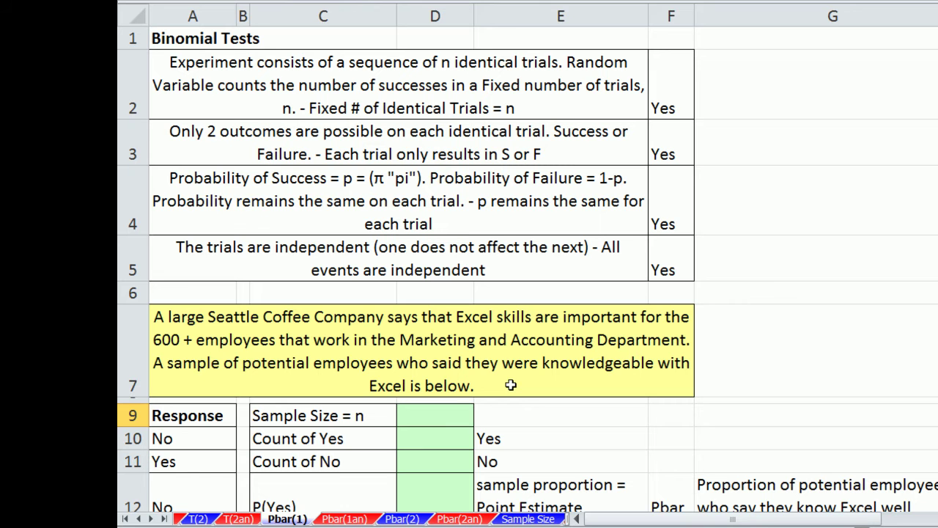
{"action": "left_click", "coordinate": [421, 414]}
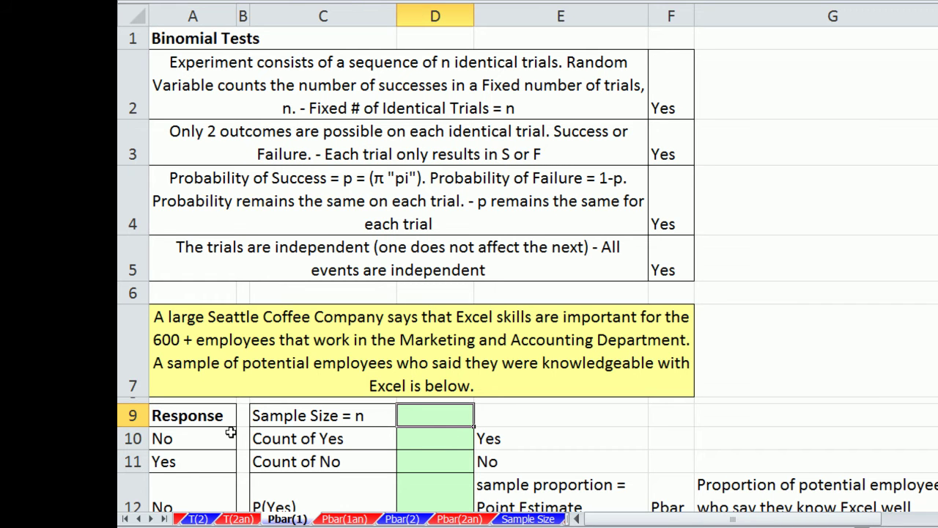
{"action": "left_click", "coordinate": [199, 459]}
{"action": "left_click", "coordinate": [199, 437]}
{"action": "left_click", "coordinate": [197, 460]}
{"action": "left_click", "coordinate": [196, 438]}
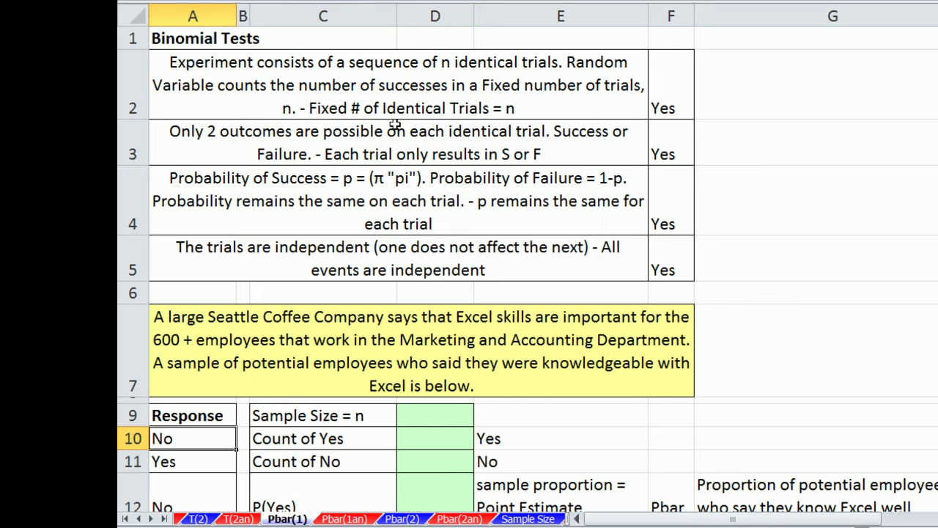
{"action": "left_click", "coordinate": [672, 101]}
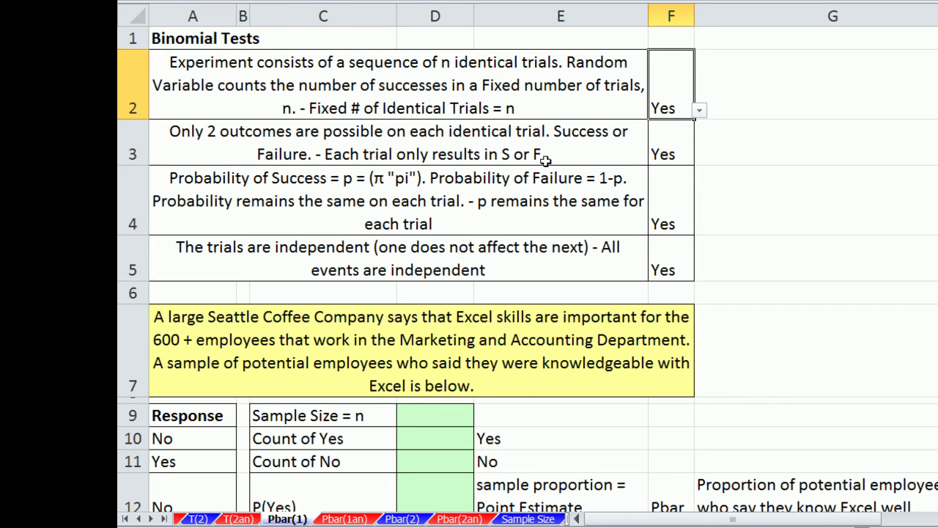
{"action": "left_click", "coordinate": [200, 461]}
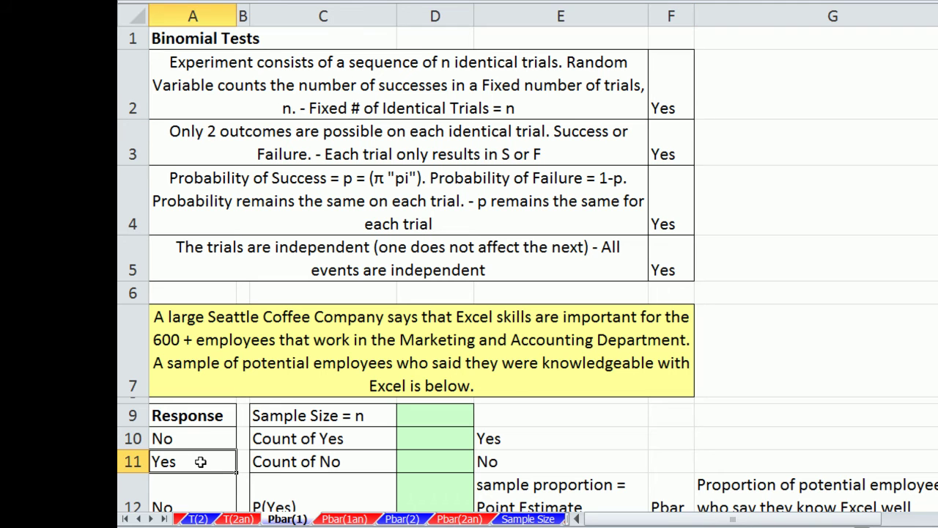
{"action": "left_click", "coordinate": [203, 443]}
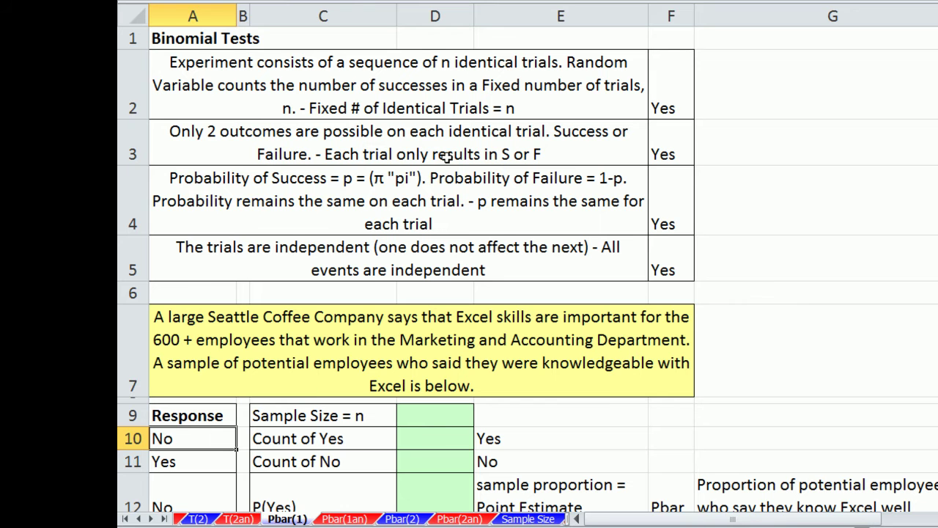
{"action": "left_click", "coordinate": [689, 151]}
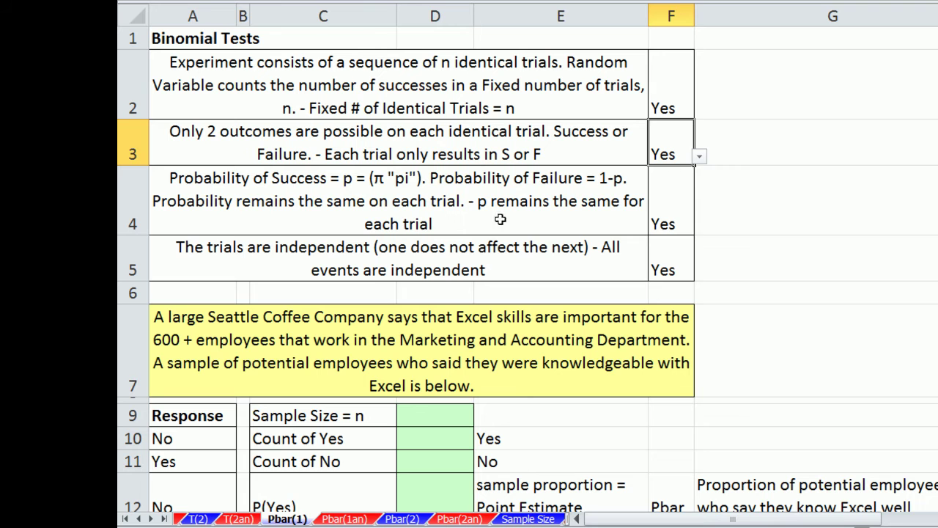
{"action": "left_click", "coordinate": [662, 216]}
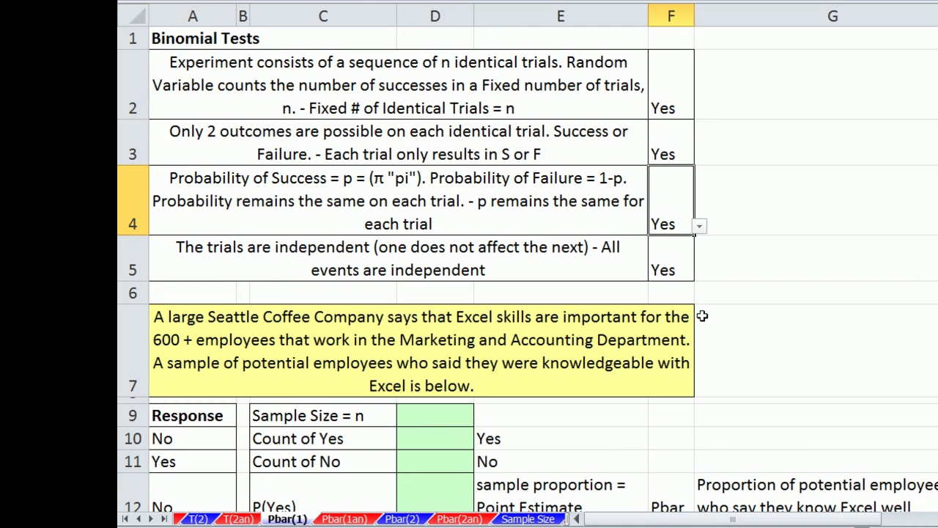
{"action": "left_click", "coordinate": [660, 269]}
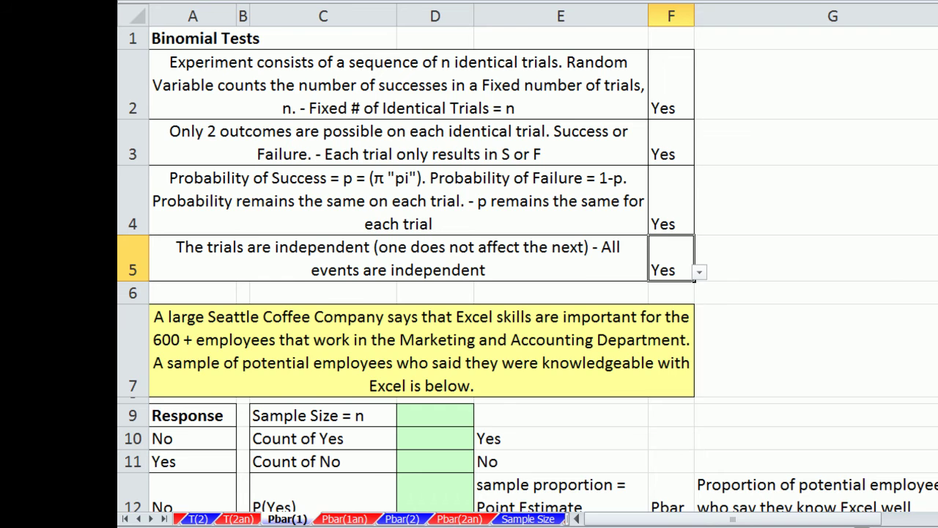
- Calculate the sample size in D9 with COUNTA over all responses in A10:A1109
{"action": "scroll", "coordinate": [607, 479], "scroll_direction": "down", "scroll_amount": 2}
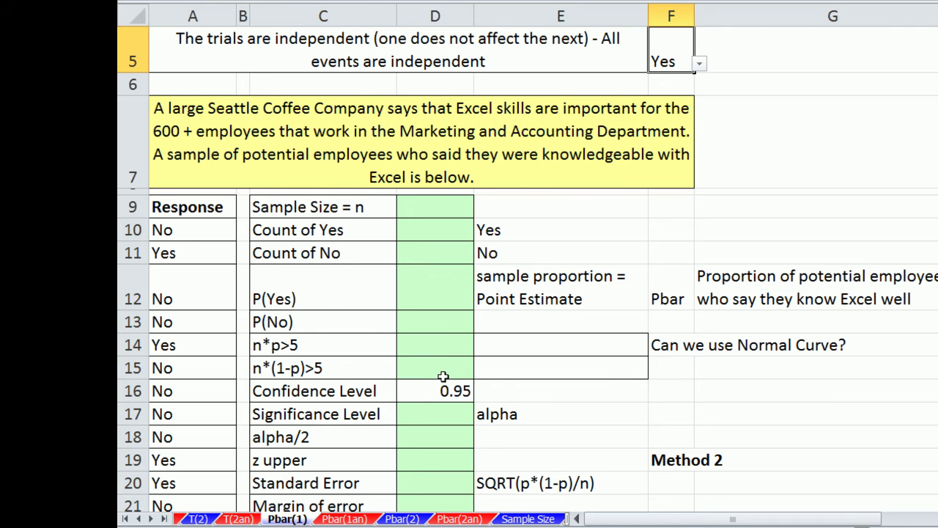
{"action": "left_click", "coordinate": [412, 203]}
{"action": "left_click", "coordinate": [189, 229]}
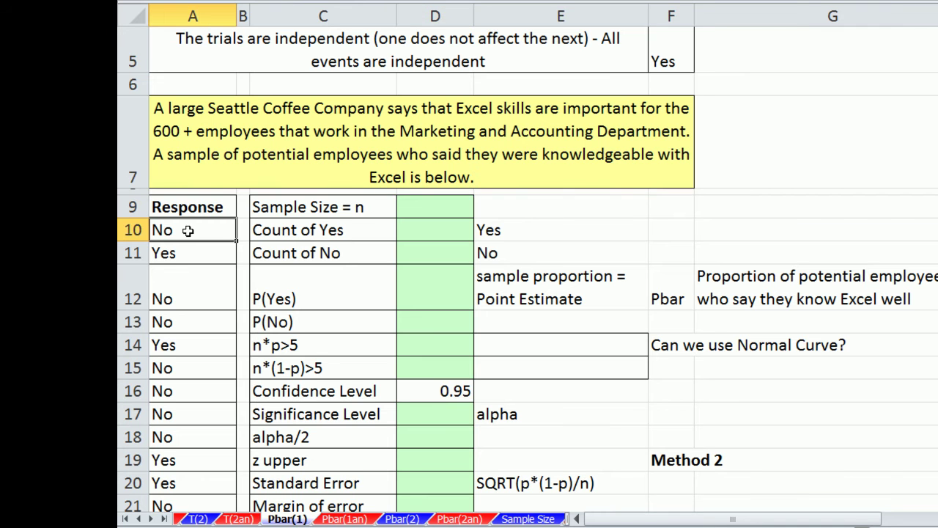
{"action": "key", "text": "ctrl+shift+Down"}
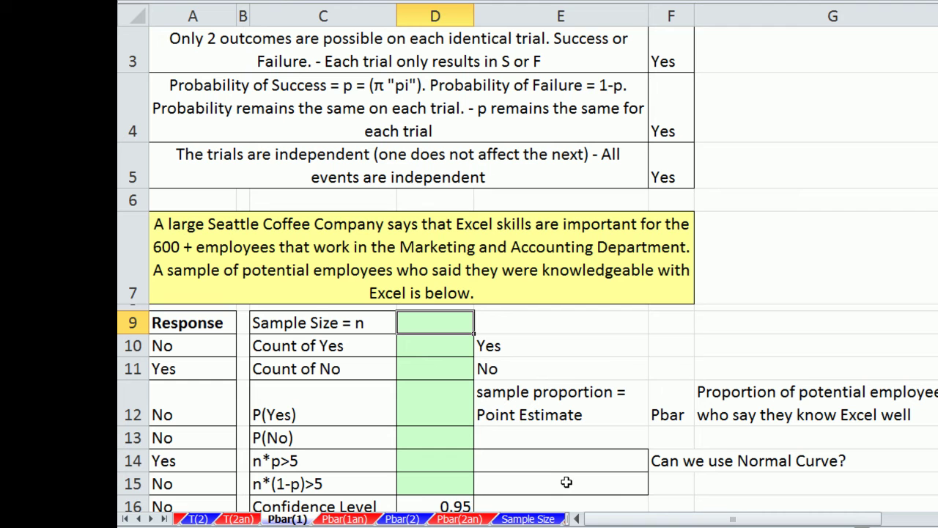
{"action": "type", "text": "=coun"}
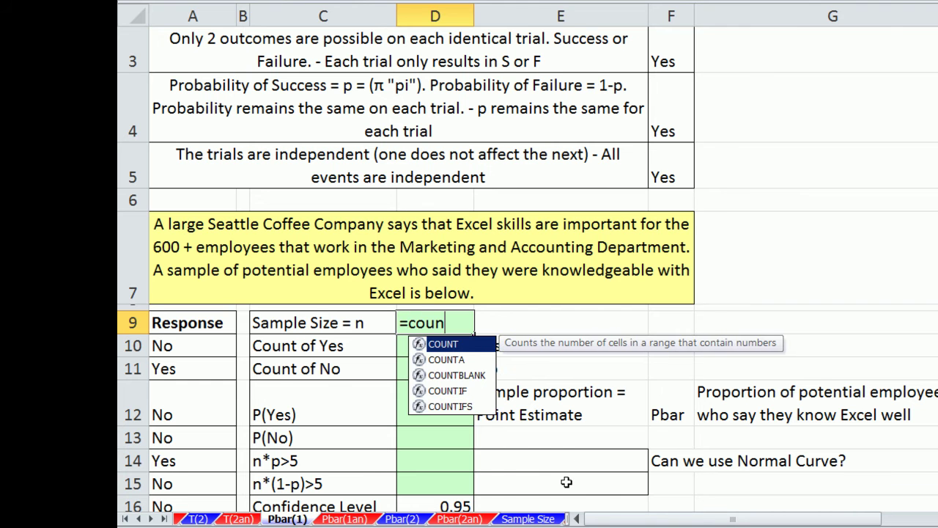
{"action": "type", "text": "ta"}
{"action": "key", "text": "Tab"}
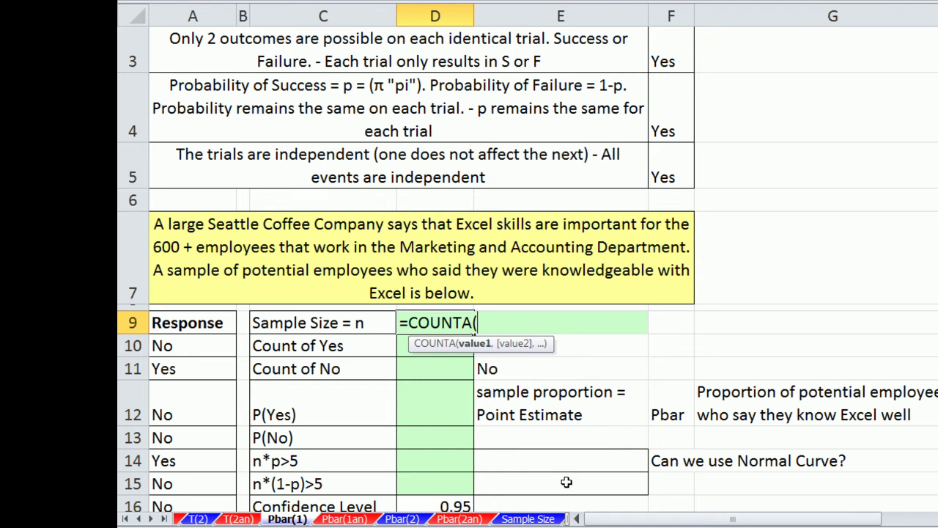
{"action": "left_click", "coordinate": [188, 348]}
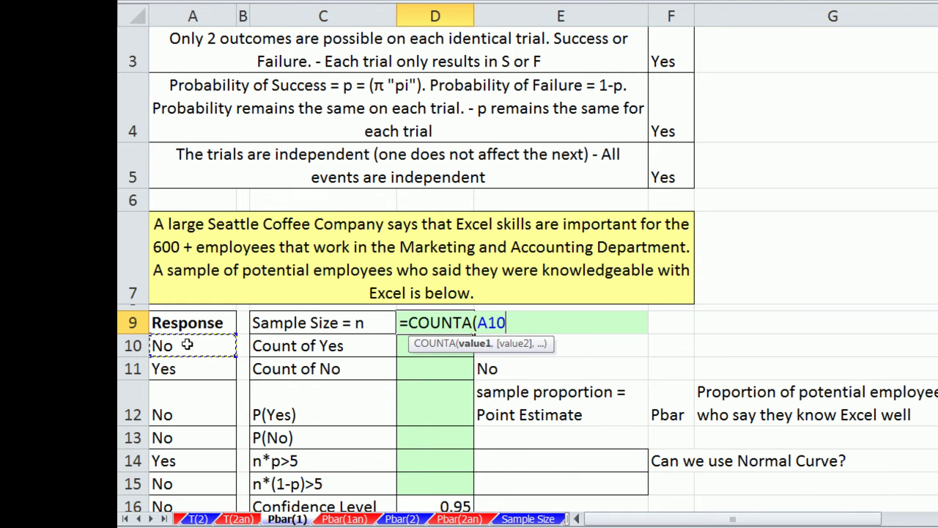
{"action": "key", "text": "ctrl+shift+Down"}
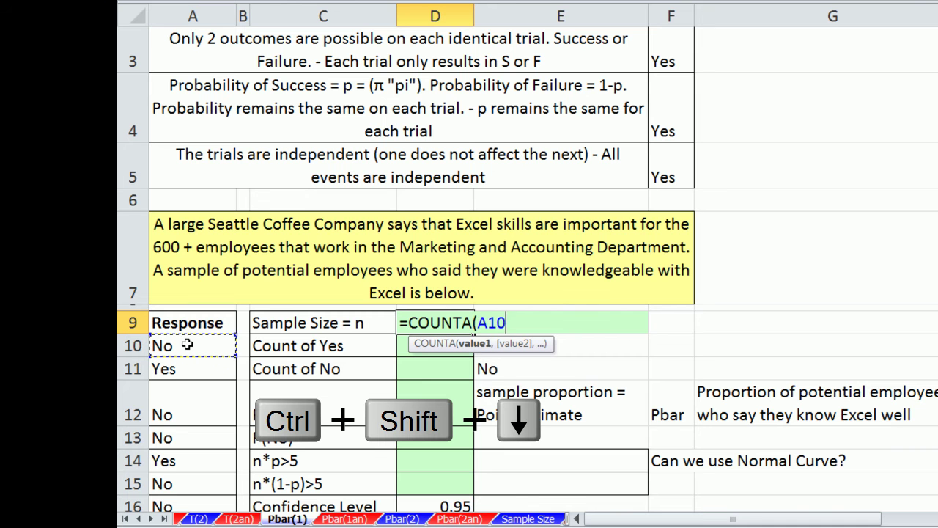
{"action": "key", "text": "ctrl+shift+Down"}
{"action": "key", "text": "shift+Return"}
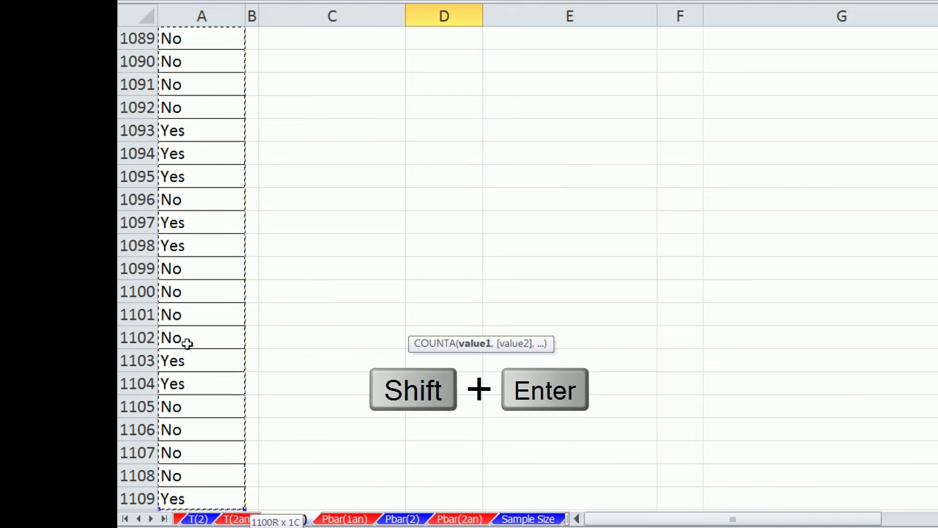
- Count the Yes responses in D10 with =COUNTIF($A$10:$A$1109,E10) and copy the formula down to D11 for the No count
{"action": "scroll", "coordinate": [411, 345], "scroll_direction": "up", "scroll_amount": 2}
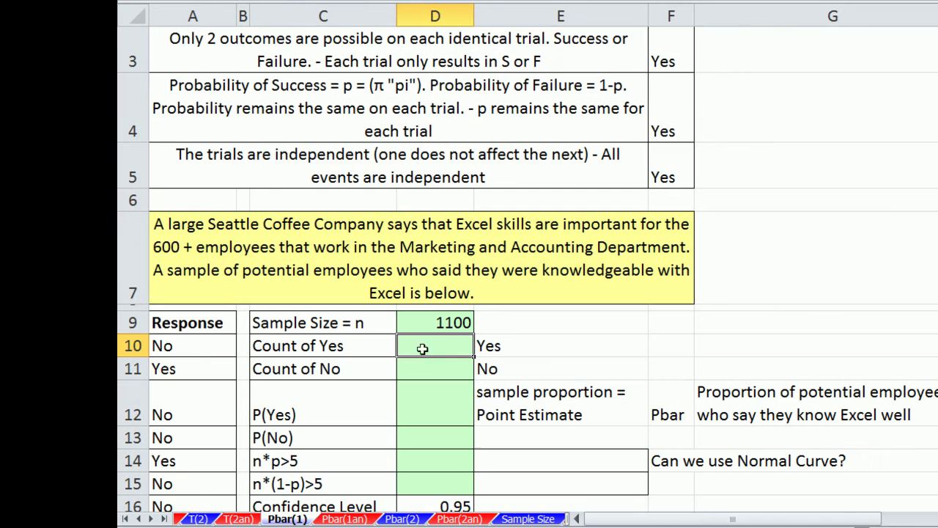
{"action": "left_click", "coordinate": [429, 367]}
{"action": "left_click", "coordinate": [426, 346]}
{"action": "type", "text": "=cou"}
{"action": "type", "text": "nt"}
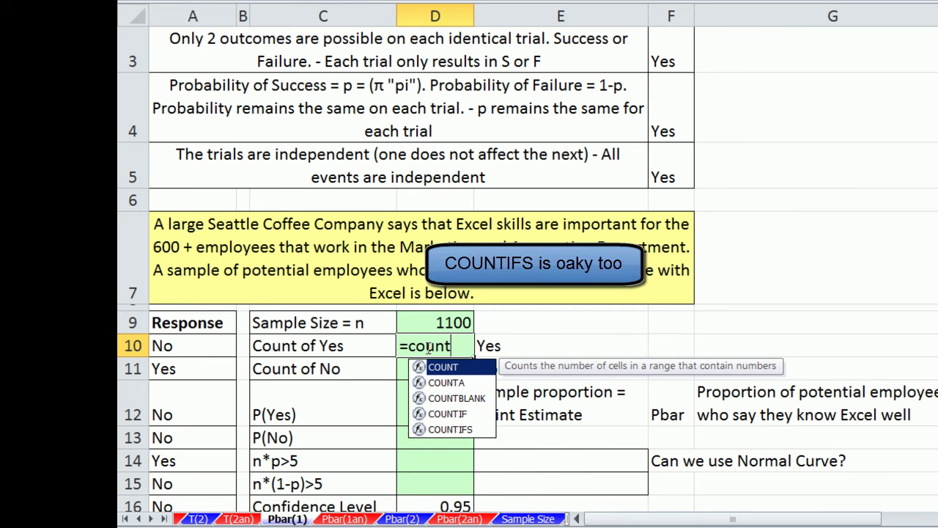
{"action": "type", "text": "i"}
{"action": "key", "text": "Tab"}
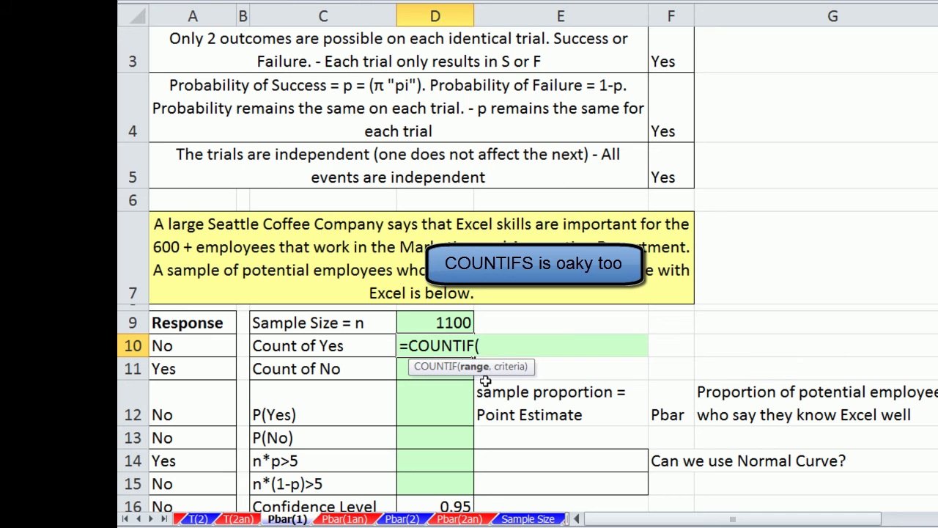
{"action": "left_click", "coordinate": [230, 349]}
{"action": "key", "text": "ctrl+shift+Down"}
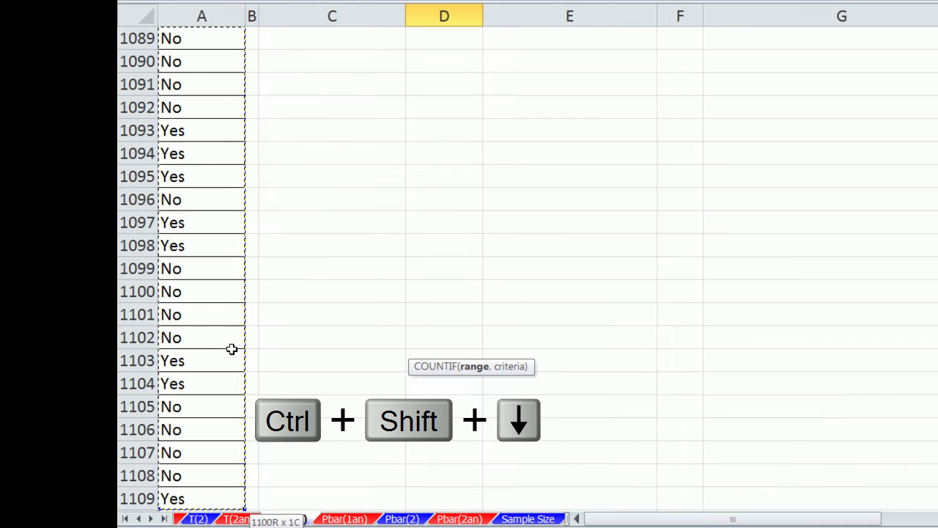
{"action": "key", "text": "F4"}
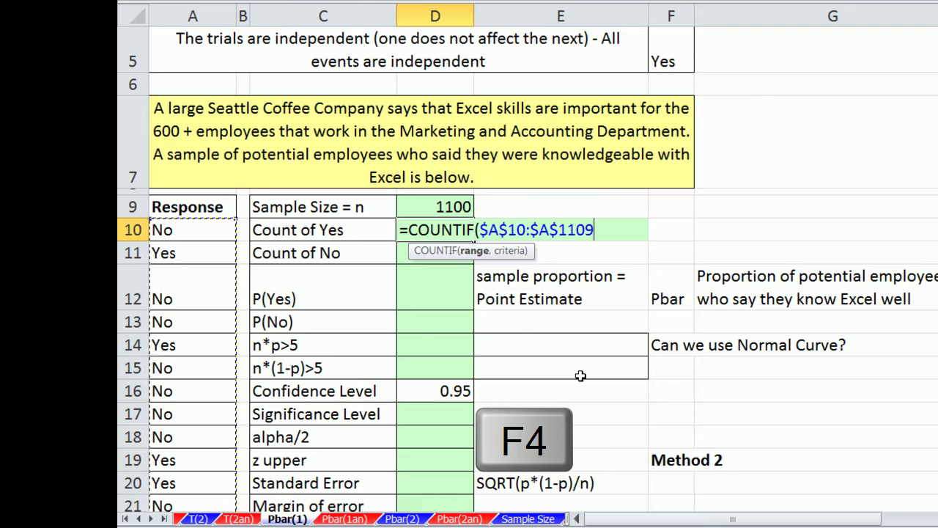
{"action": "left_click_drag", "start_coordinate": [467, 252], "coordinate": [543, 216]}
{"action": "type", "text": ","}
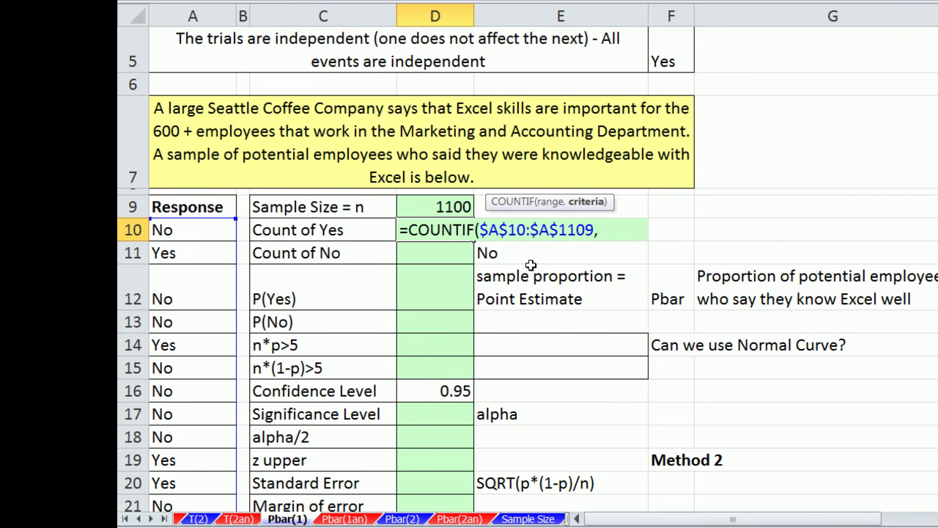
{"action": "key", "text": "Right"}
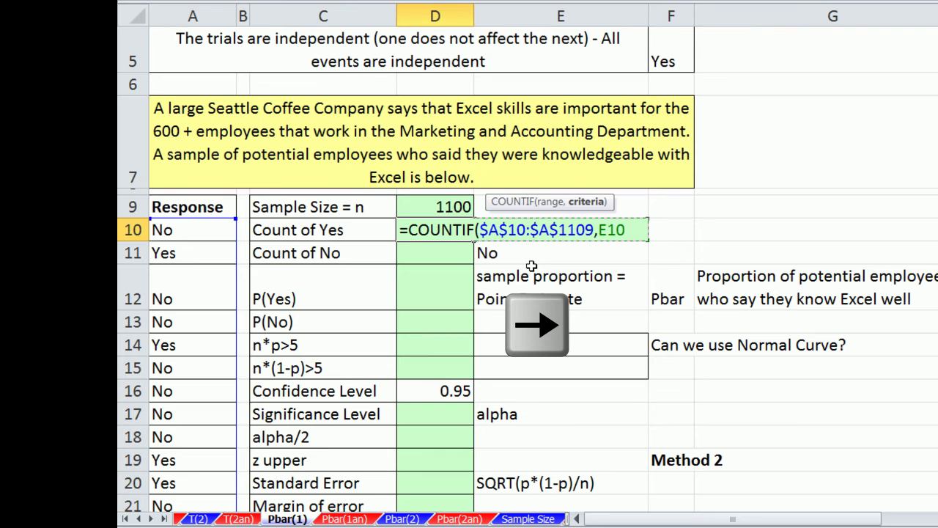
{"action": "type", "text": ")"}
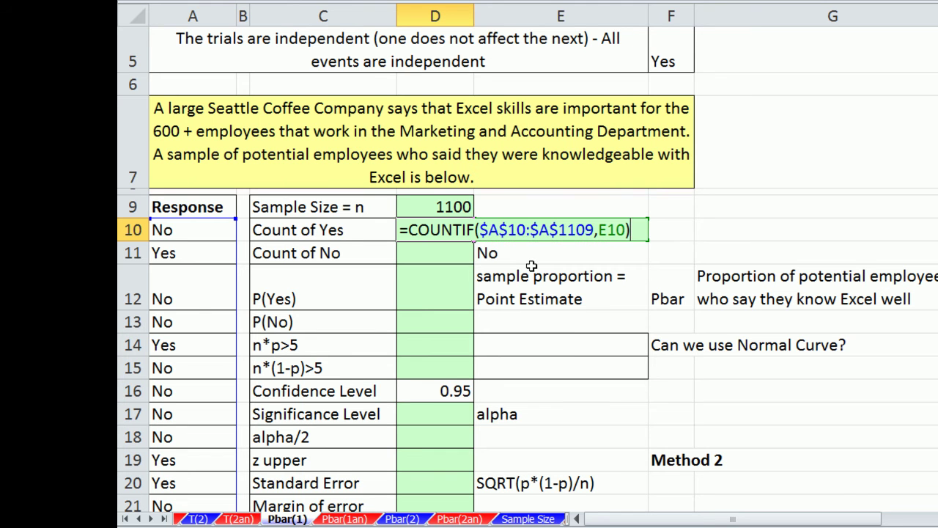
{"action": "key", "text": "ctrl+Return"}
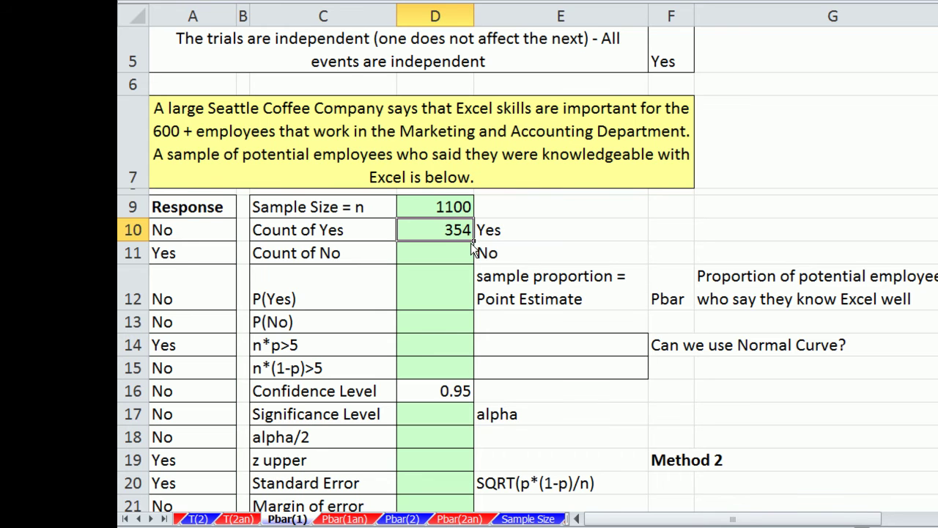
{"action": "left_click_drag", "start_coordinate": [475, 241], "coordinate": [478, 257]}
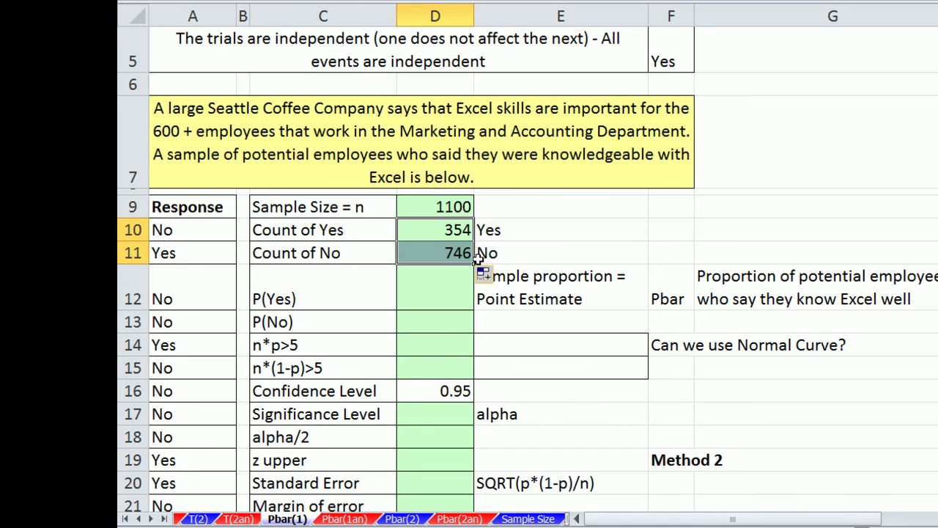
- Calculate the proportion P(Yes) in D12 with =D10/$D$9 and copy the formula down to D13 for P(No)
{"action": "left_click", "coordinate": [416, 291]}
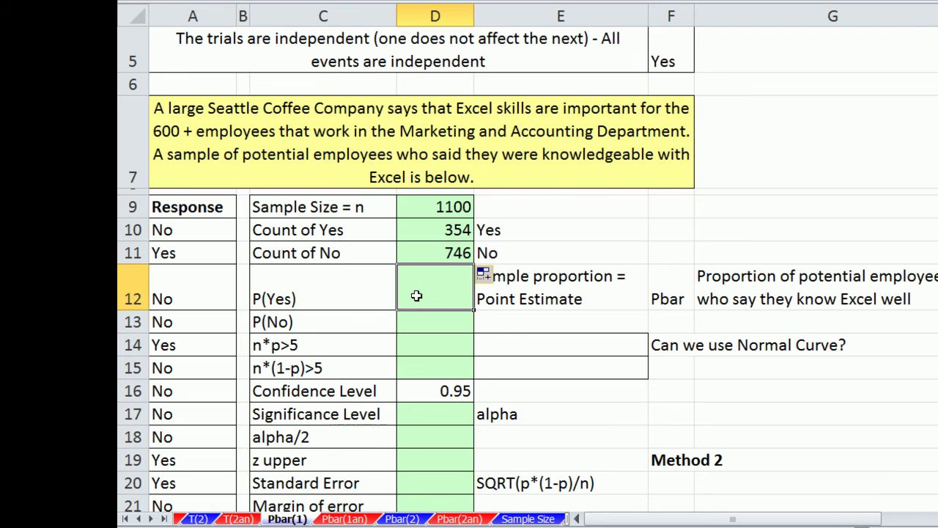
{"action": "left_click", "coordinate": [419, 206]}
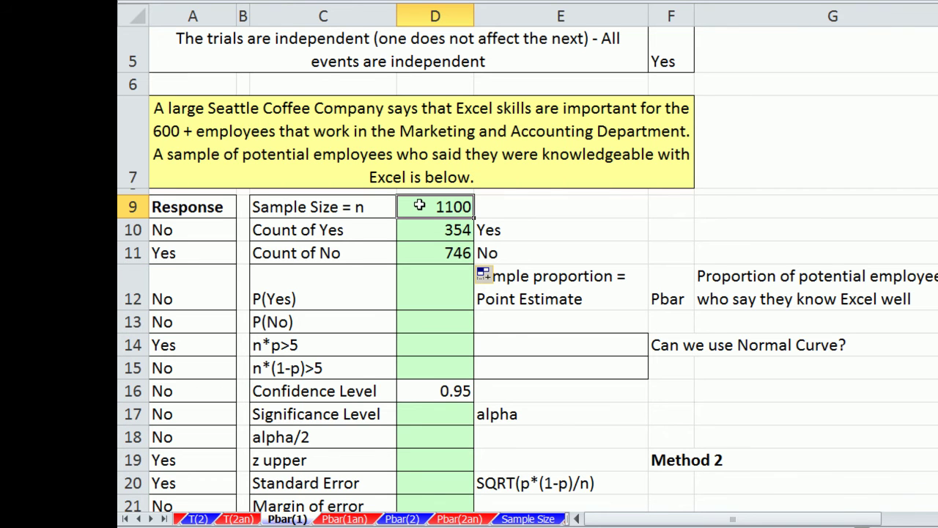
{"action": "left_click", "coordinate": [428, 236]}
{"action": "left_click", "coordinate": [417, 302]}
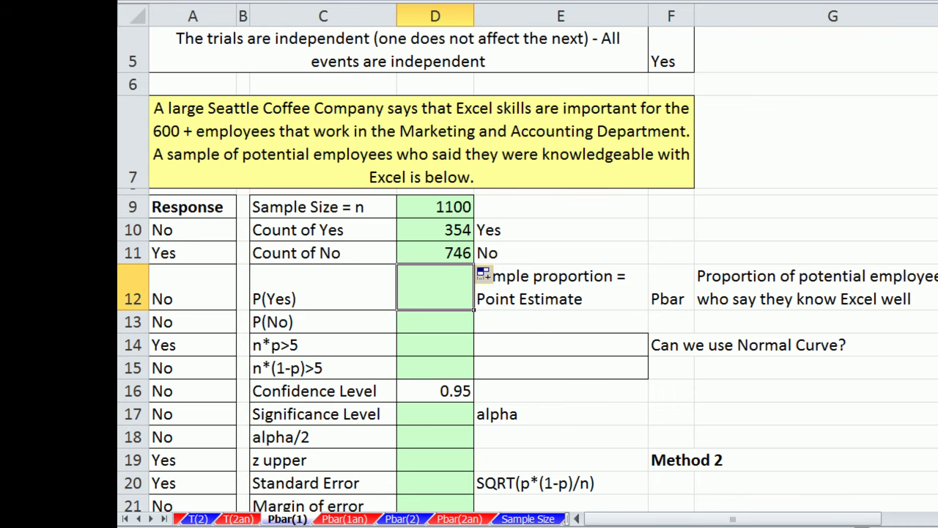
{"action": "type", "text": "="}
{"action": "key", "text": "Up"}
{"action": "key", "text": "Up"}
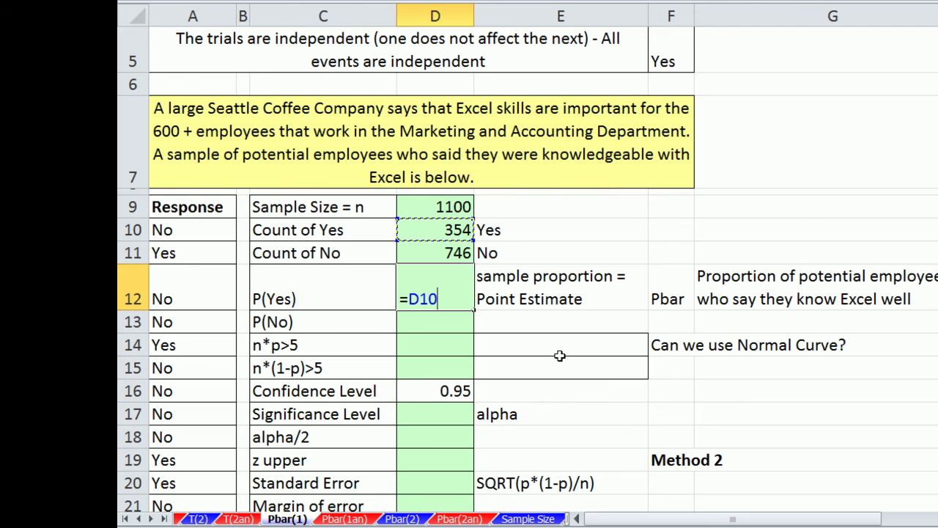
{"action": "type", "text": "/"}
{"action": "key", "text": "Up"}
{"action": "key", "text": "Up"}
{"action": "key", "text": "Up"}
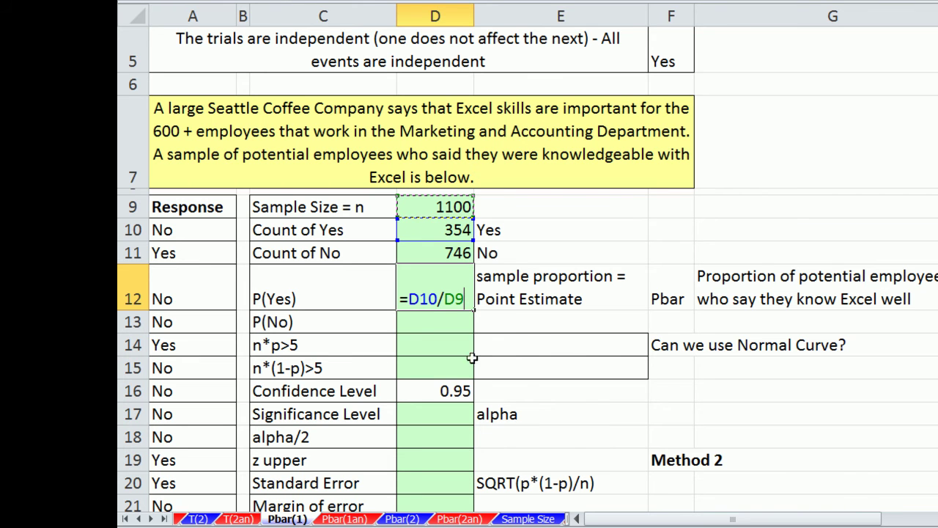
{"action": "key", "text": "F4"}
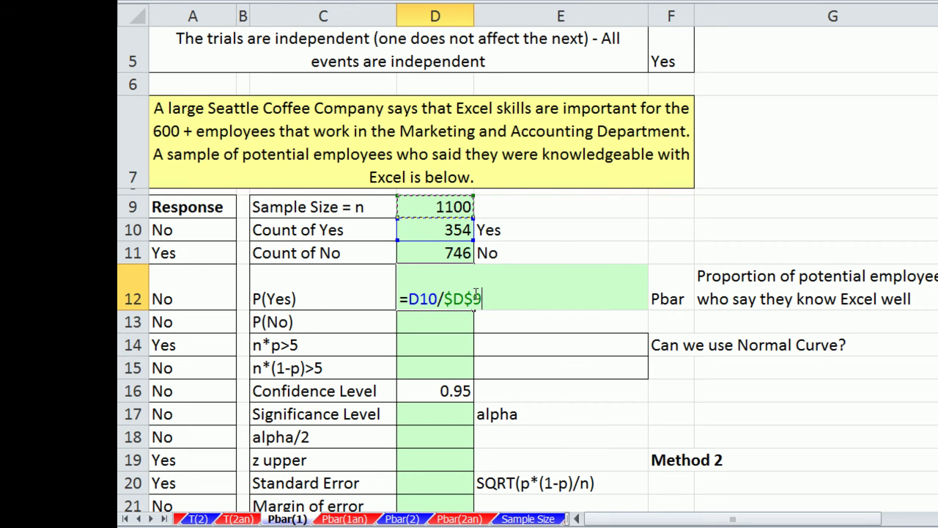
{"action": "key", "text": "ctrl+Return"}
{"action": "left_click_drag", "start_coordinate": [473, 309], "coordinate": [473, 332]}
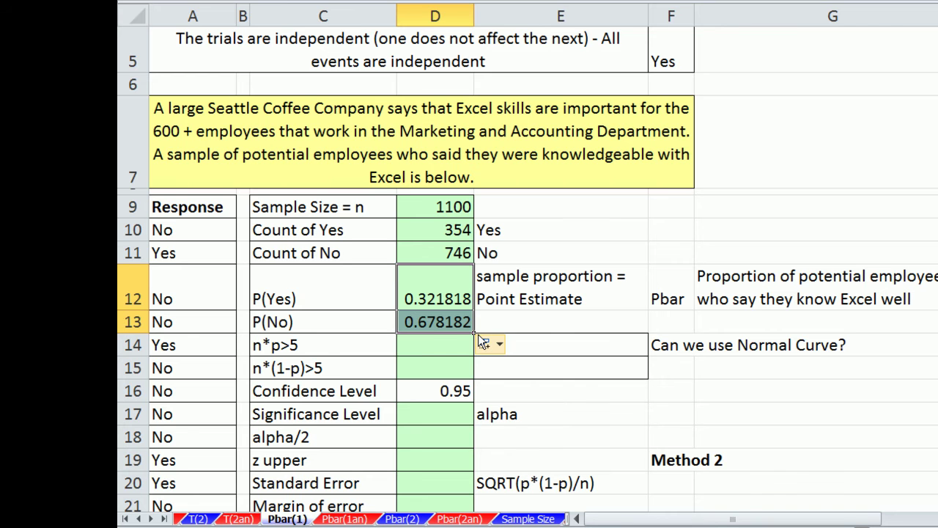
{"action": "left_click", "coordinate": [433, 288]}
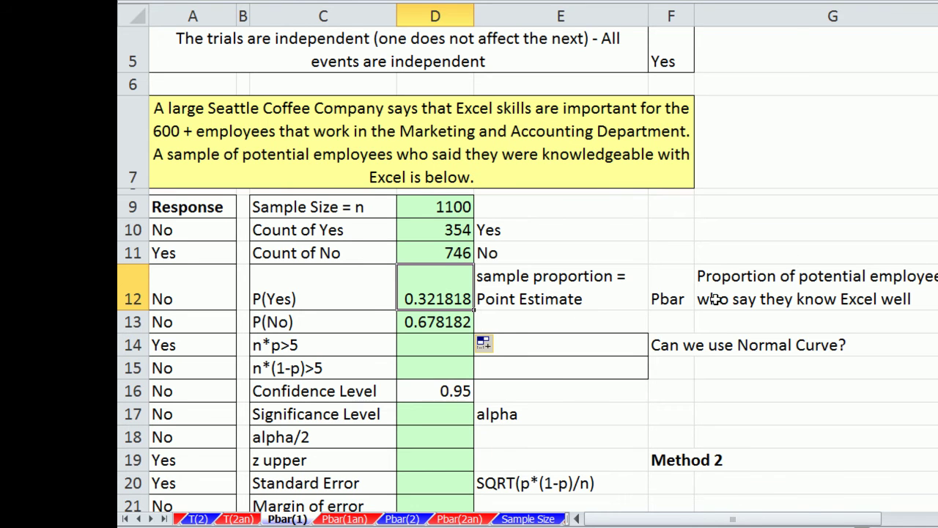
- Calculate n*p in D14 with =$D$9*D12 and copy the formula down to D15 for n*(1-p)
{"action": "left_click", "coordinate": [440, 352]}
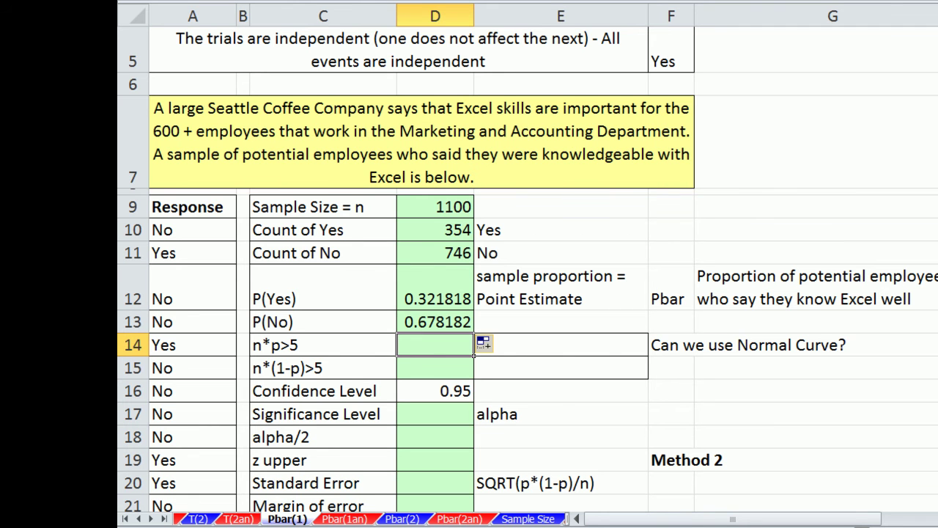
{"action": "type", "text": "="}
{"action": "left_click", "coordinate": [458, 208]}
{"action": "type", "text": "*"}
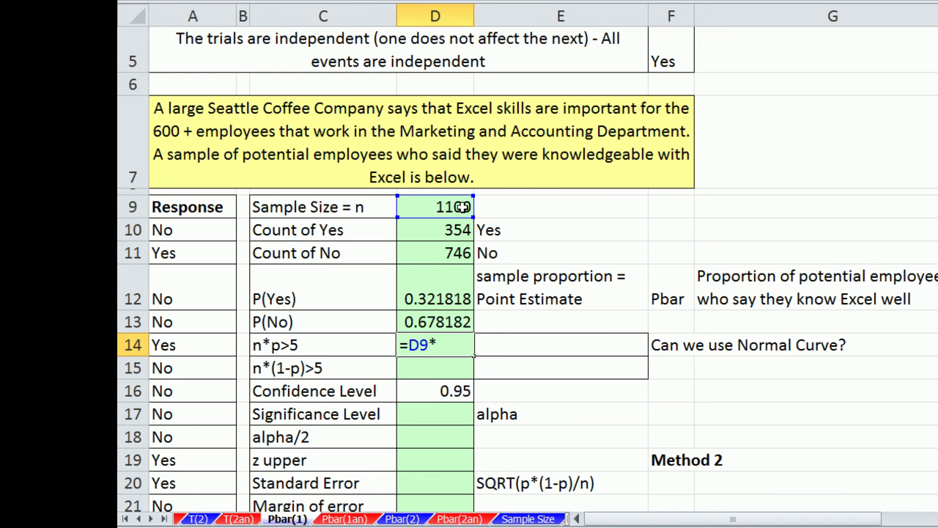
{"action": "left_click", "coordinate": [449, 297]}
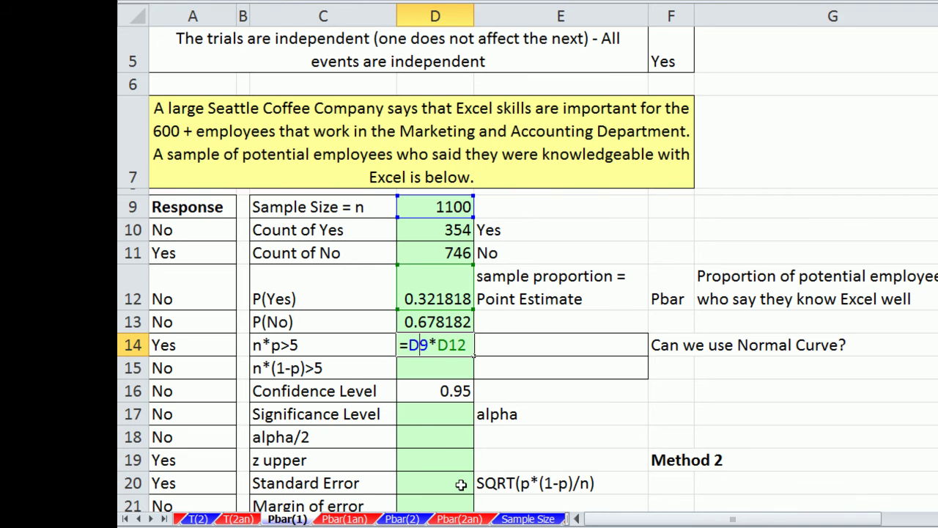
{"action": "key", "text": "F4"}
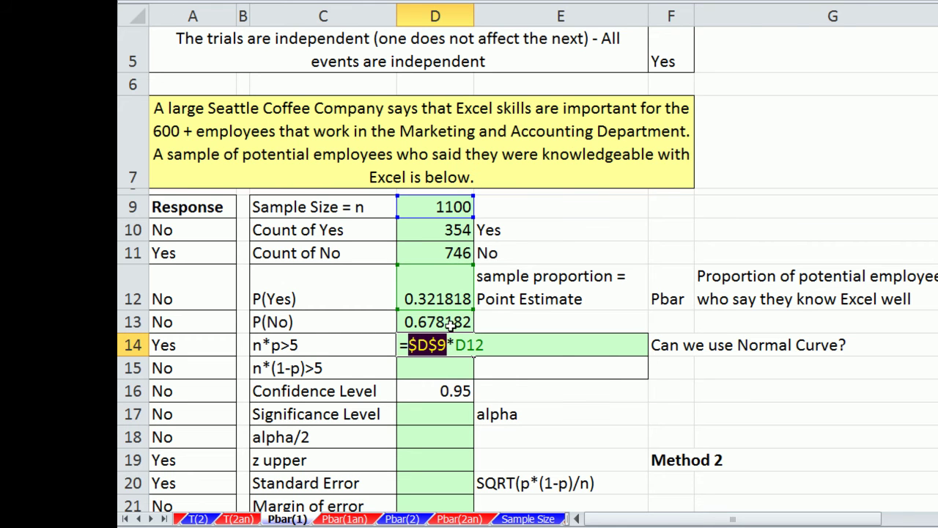
{"action": "key", "text": "ctrl+Return"}
{"action": "left_click_drag", "start_coordinate": [473, 356], "coordinate": [478, 378]}
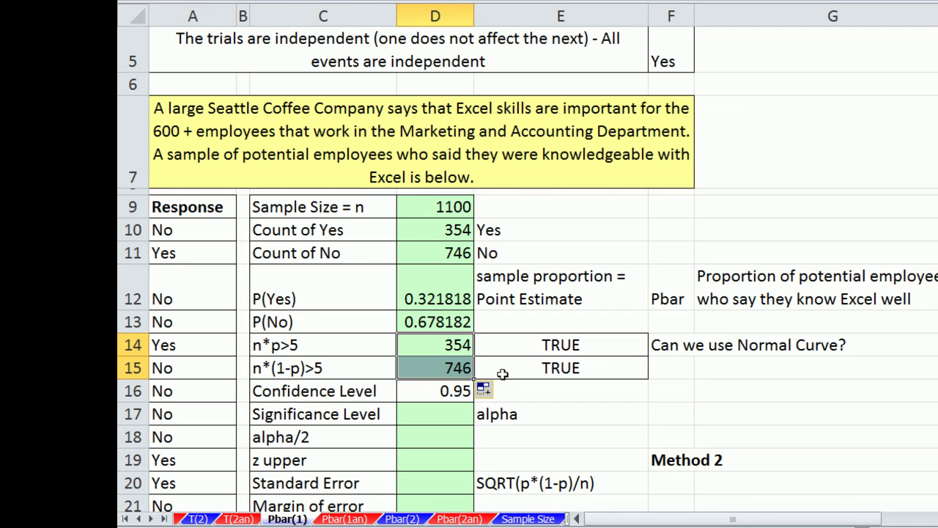
- Calculate the significance level in D17 with =1-D16 and alpha/2 in D18 with =D17/2
{"action": "left_click", "coordinate": [448, 417]}
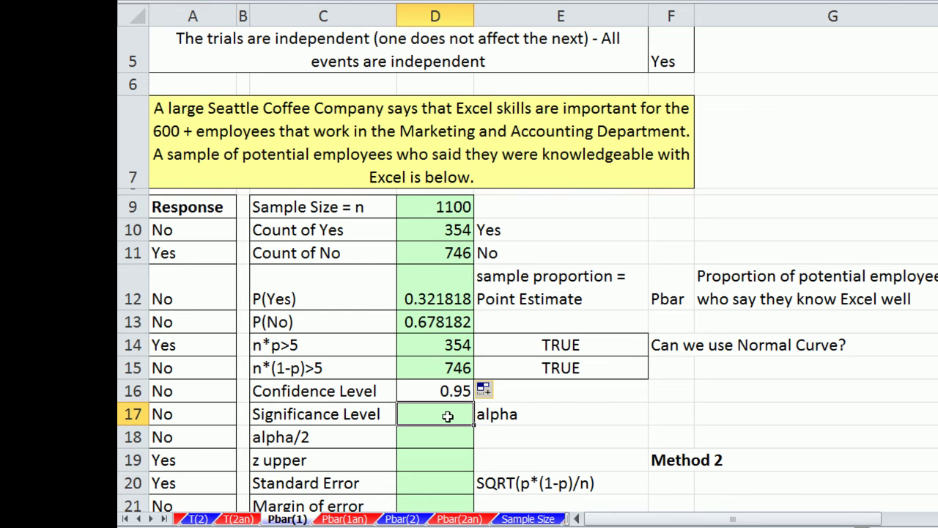
{"action": "scroll", "coordinate": [565, 358], "scroll_direction": "down", "scroll_amount": 2}
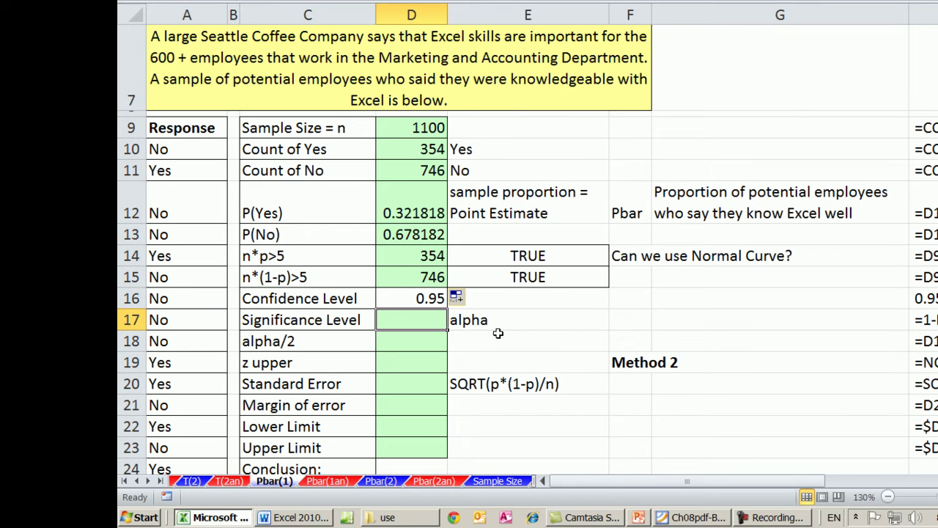
{"action": "type", "text": "=1-"}
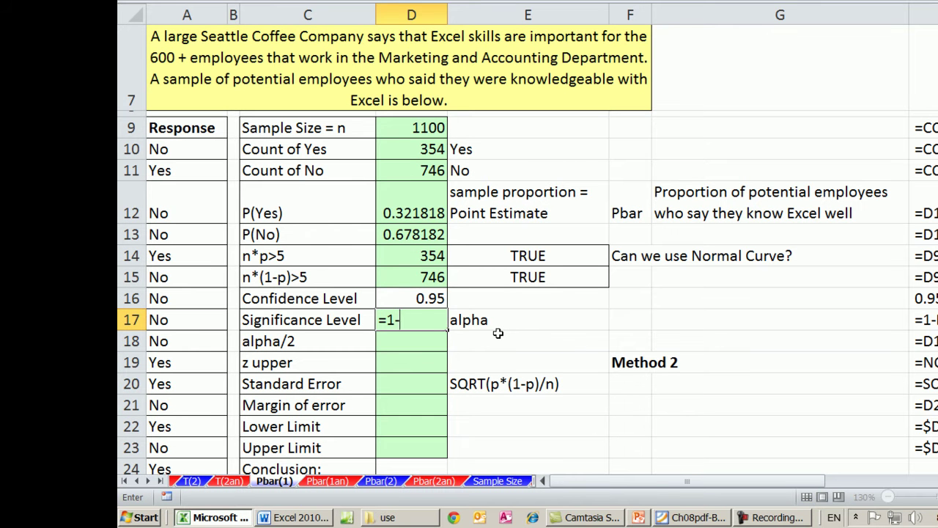
{"action": "key", "text": "Up"}
{"action": "key", "text": "Return"}
{"action": "type", "text": "=D17/"}
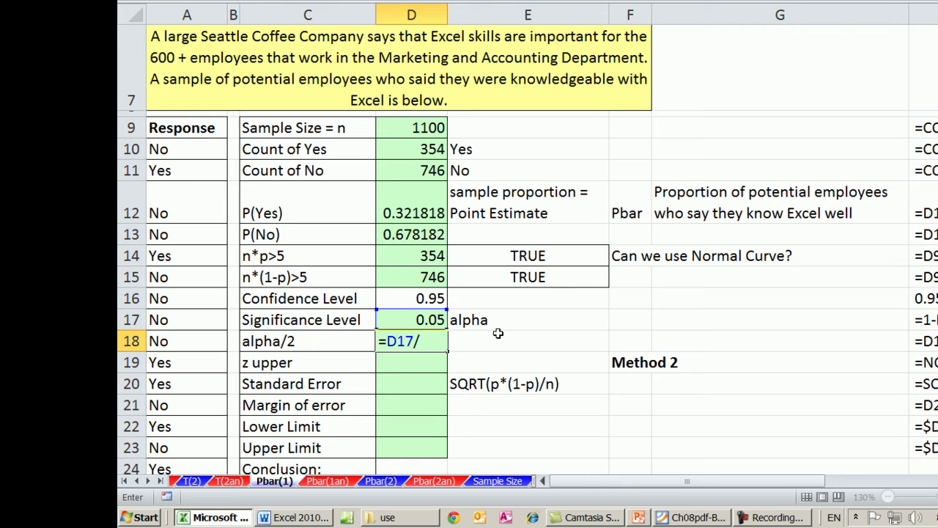
{"action": "type", "text": "2"}
{"action": "key", "text": "Return"}
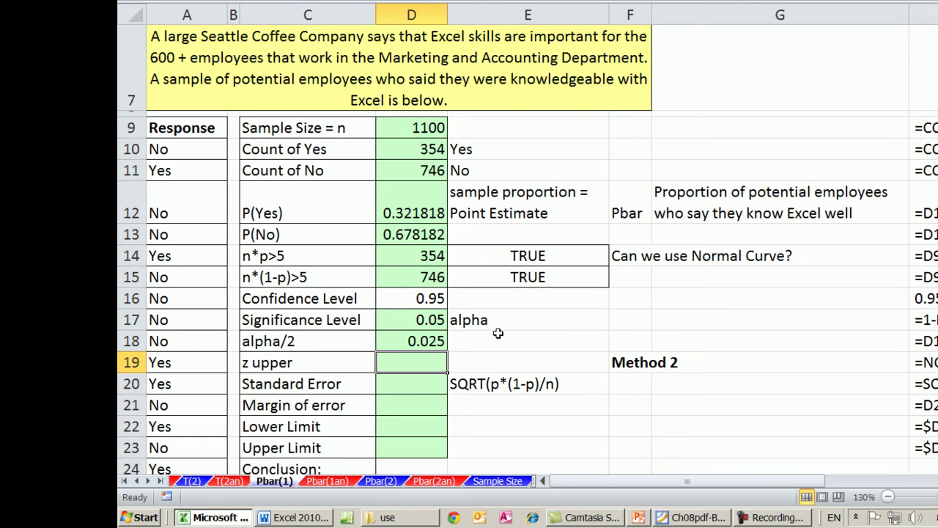
- Calculate the upper z value in D19 with =NORM.S.INV(1-D18)
{"action": "type", "text": "=norm"}
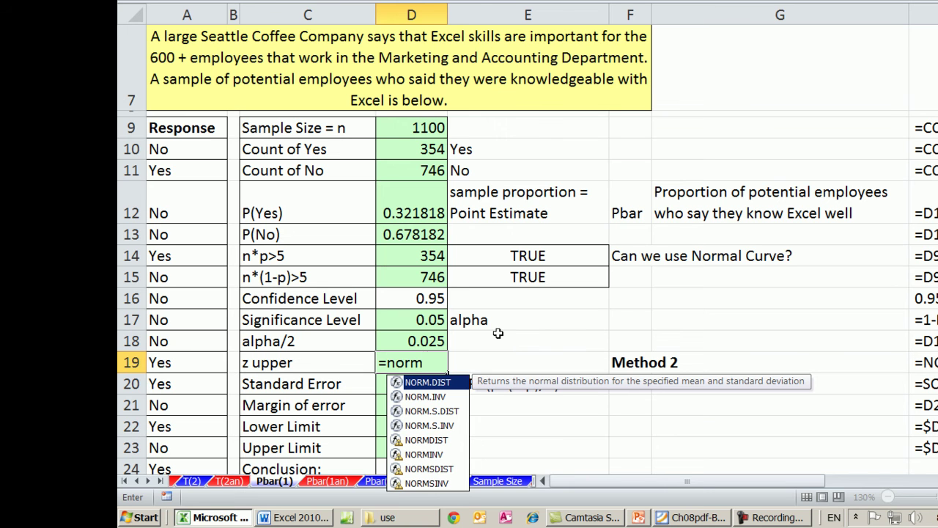
{"action": "type", "text": "."}
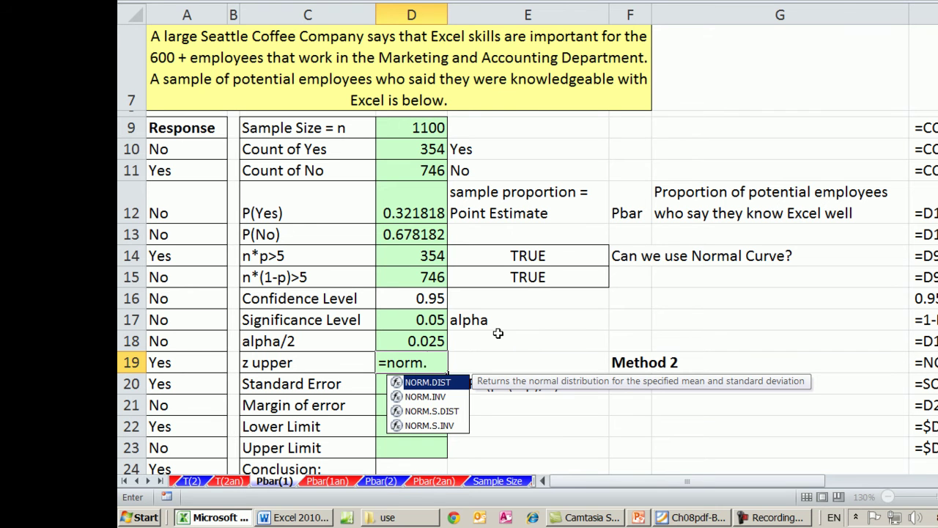
{"action": "double_click", "coordinate": [432, 427]}
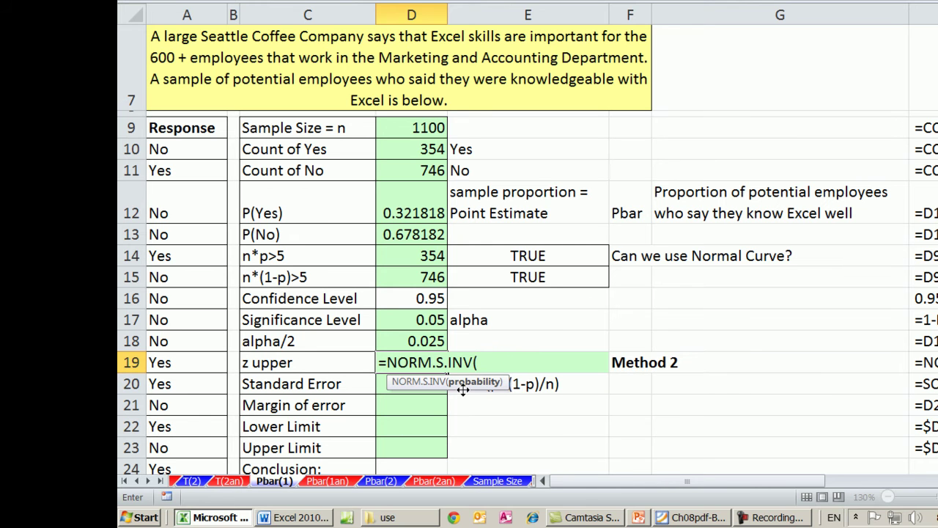
{"action": "type", "text": "1-"}
{"action": "left_click", "coordinate": [414, 340]}
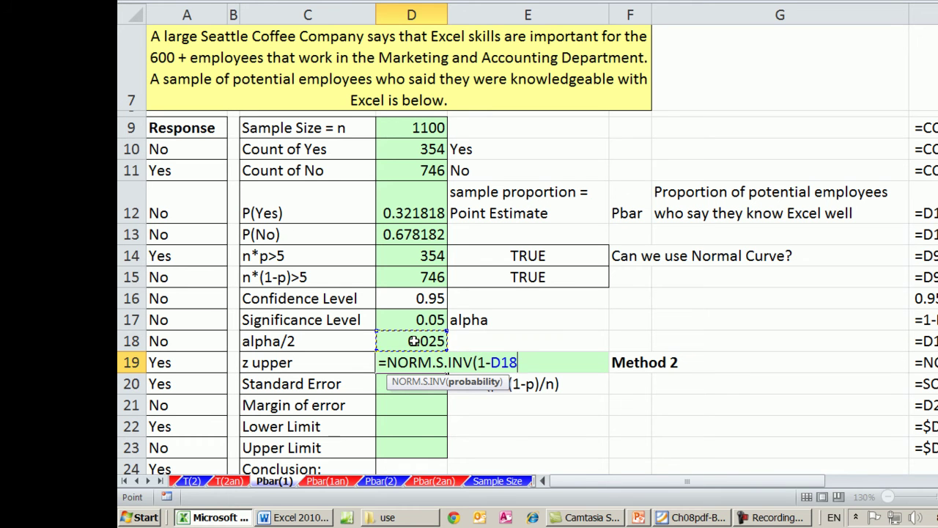
{"action": "key", "text": "Return"}
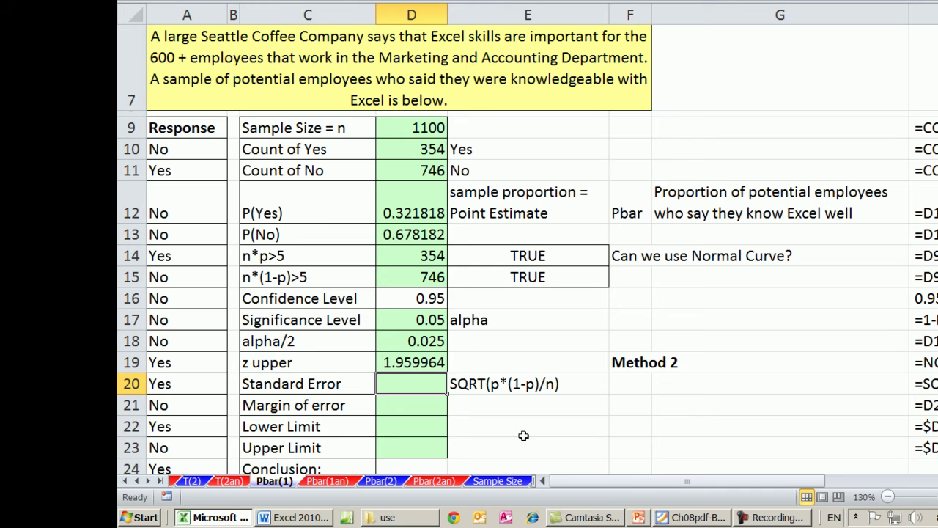
- Calculate the standard error of the proportion in D20 with =SQRT(D12*D13/D9)
{"action": "type", "text": "="}
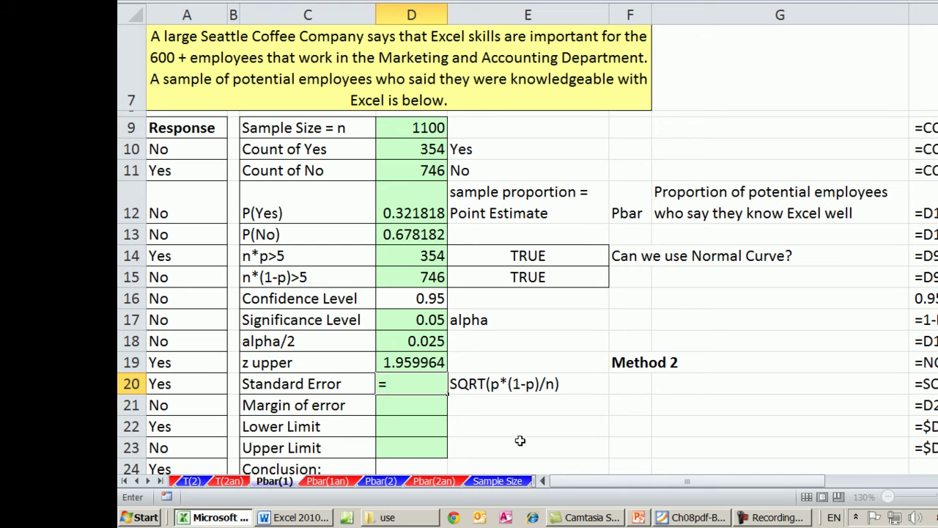
{"action": "left_click", "coordinate": [407, 215]}
{"action": "left_click", "coordinate": [385, 383]}
{"action": "type", "text": "sqD12"}
{"action": "key", "text": "Tab"}
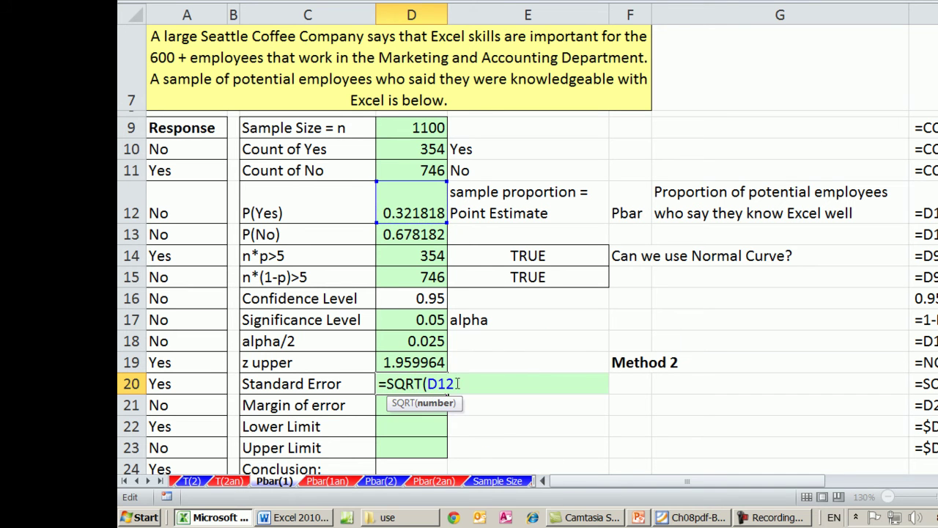
{"action": "type", "text": "*"}
{"action": "left_click", "coordinate": [397, 241]}
{"action": "type", "text": "/"}
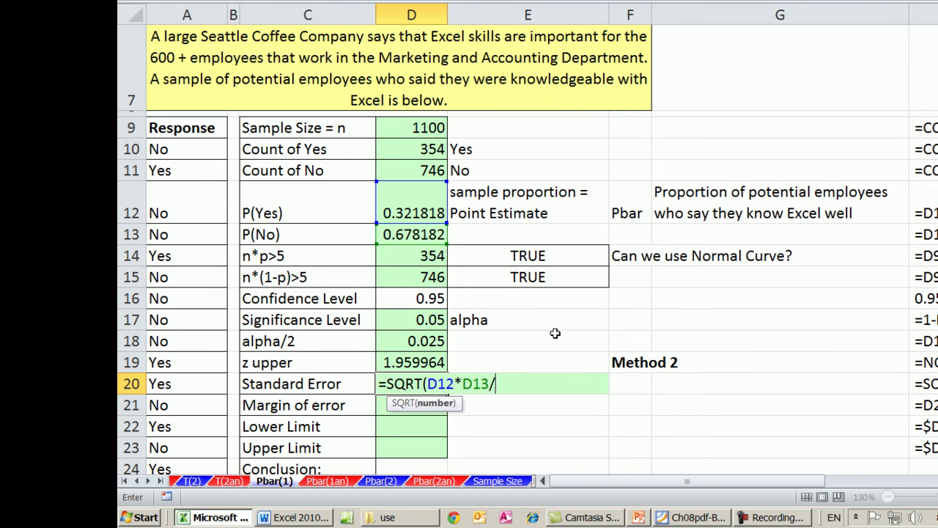
{"action": "left_click", "coordinate": [414, 129]}
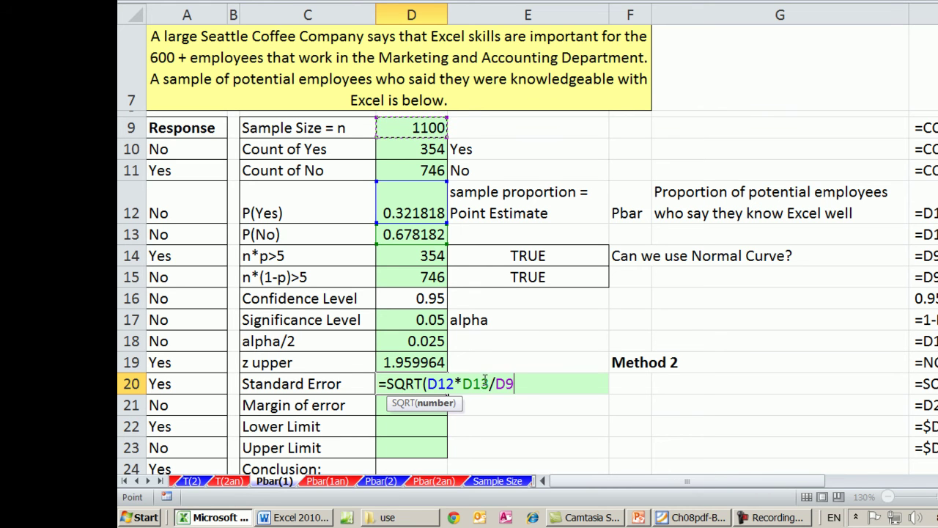
{"action": "type", "text": ")"}
{"action": "key", "text": "Return"}
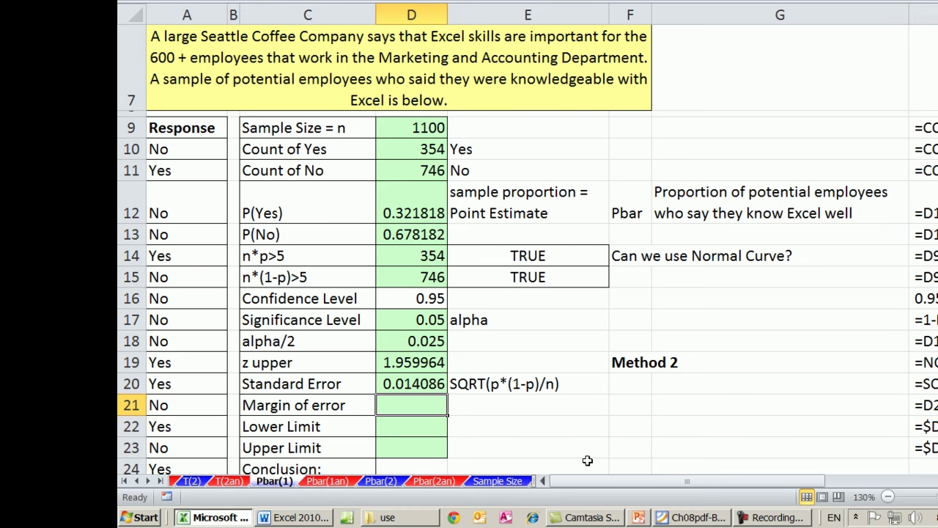
- Calculate the margin of error in D21 as z upper times standard error with =D19*D20
{"action": "type", "text": "="}
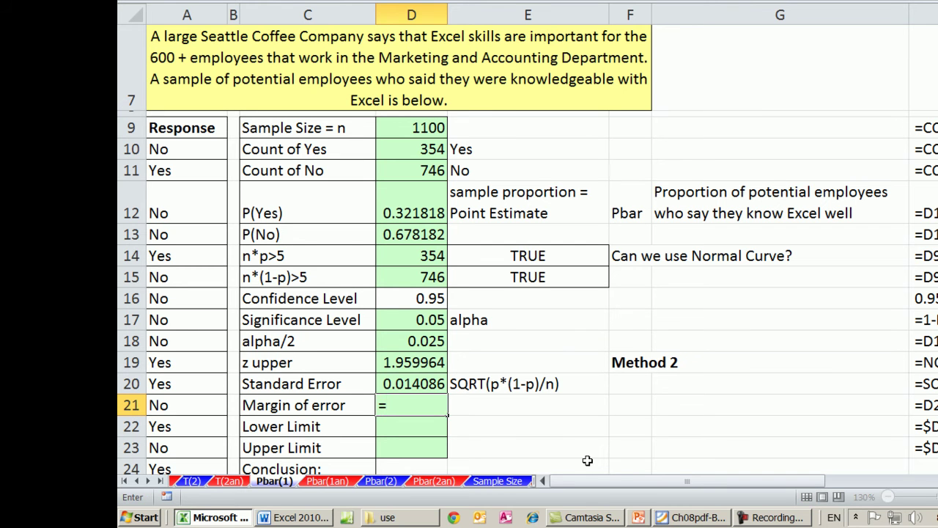
{"action": "left_click", "coordinate": [403, 360]}
{"action": "type", "text": "*"}
{"action": "left_click", "coordinate": [409, 384]}
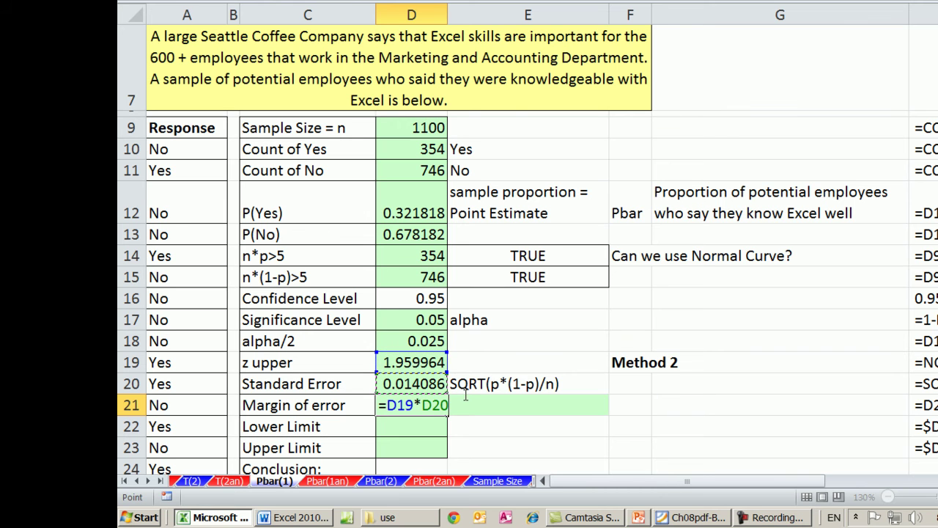
{"action": "key", "text": "ctrl+Return"}
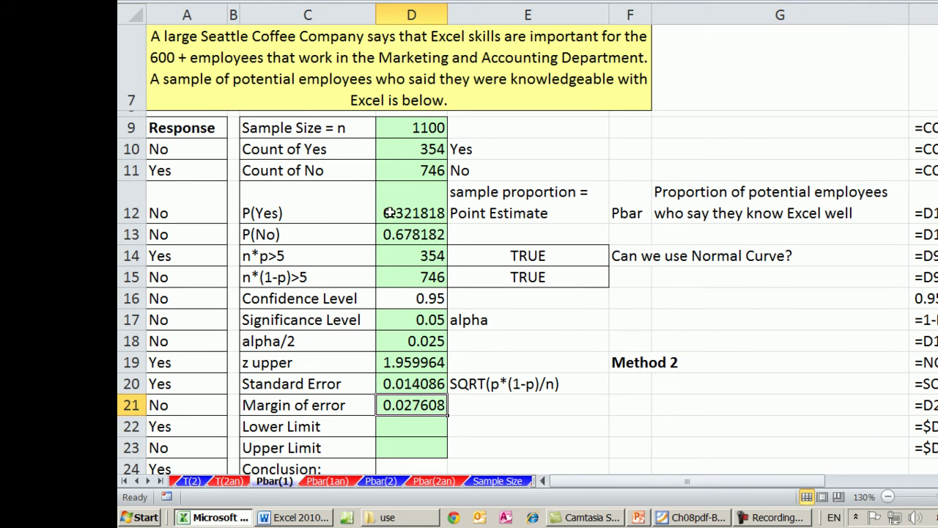
- Calculate the confidence interval's lower limit in D22 with =D12-D21
{"action": "left_click", "coordinate": [404, 425]}
{"action": "type", "text": "="}
{"action": "left_click", "coordinate": [404, 210]}
{"action": "type", "text": "-"}
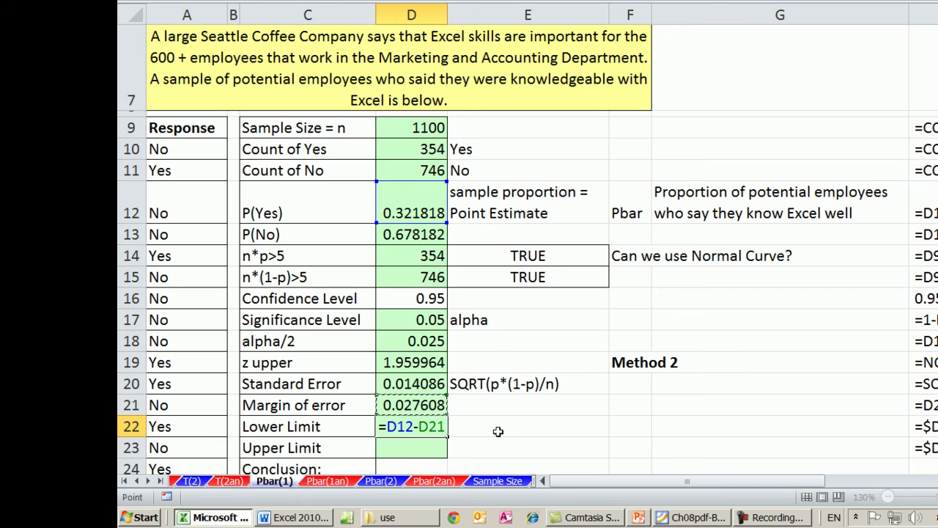
{"action": "key", "text": "Return"}
- Calculate the confidence interval's upper limit in D23 with =D12+D21
{"action": "type", "text": "="}
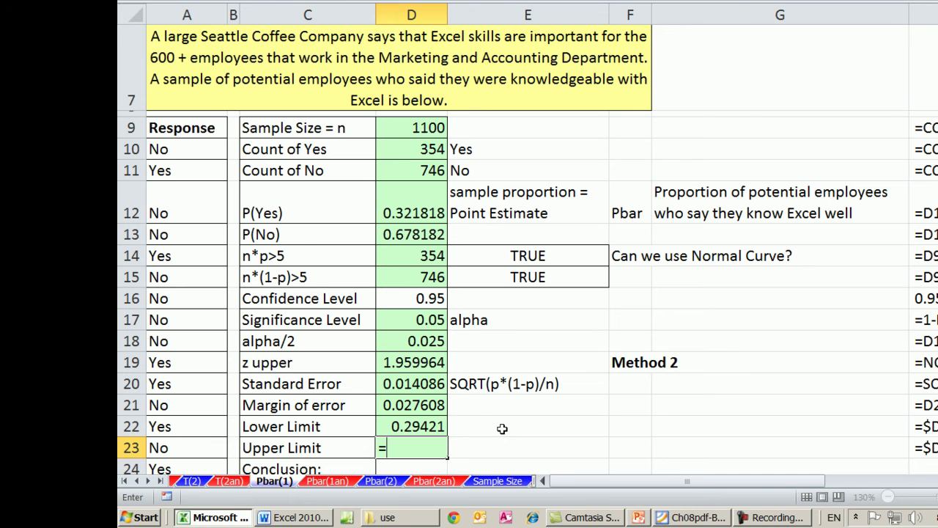
{"action": "left_click", "coordinate": [419, 212]}
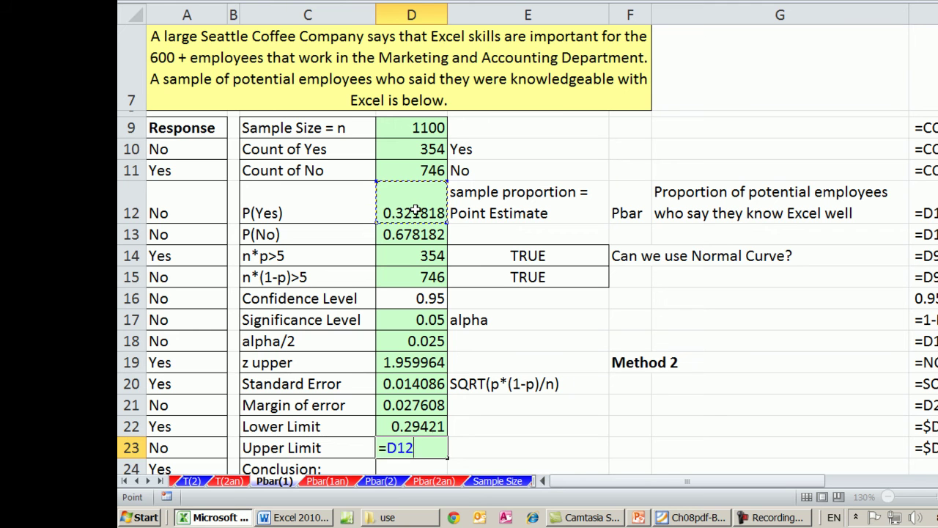
{"action": "type", "text": "+"}
{"action": "left_click", "coordinate": [412, 408]}
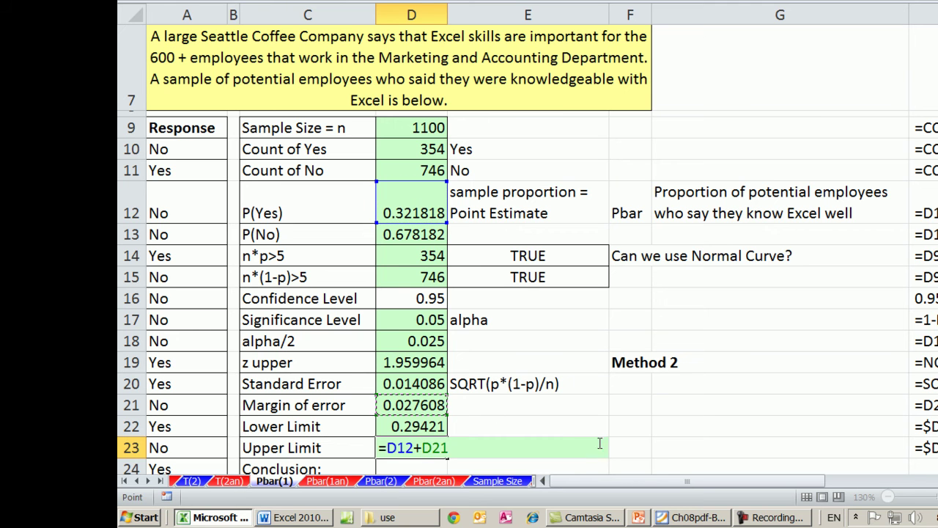
{"action": "key", "text": "ctrl+Return"}
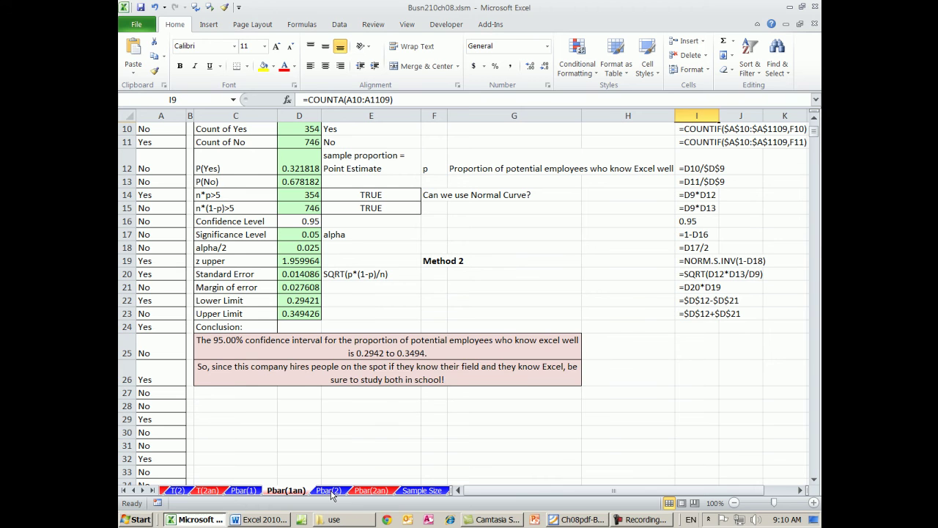
- Switch to the Pbar(2) sheet and calculate the sample proportion Pbar in C6 with =C4/C5
{"action": "left_click", "coordinate": [277, 513]}
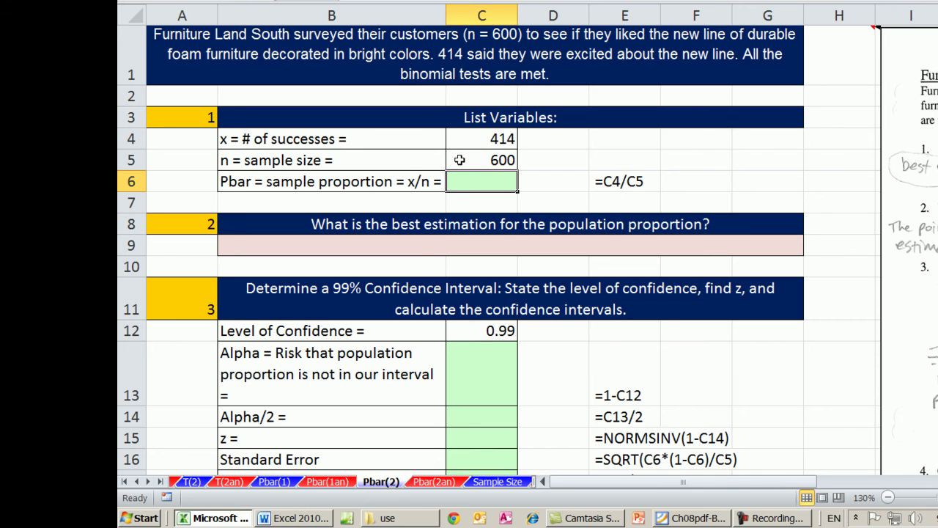
{"action": "left_click", "coordinate": [262, 143]}
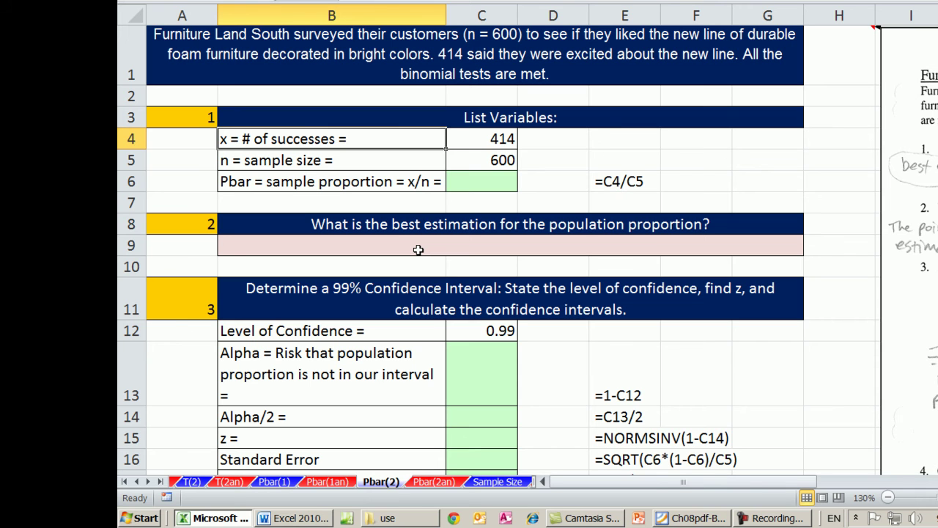
{"action": "left_click", "coordinate": [496, 184]}
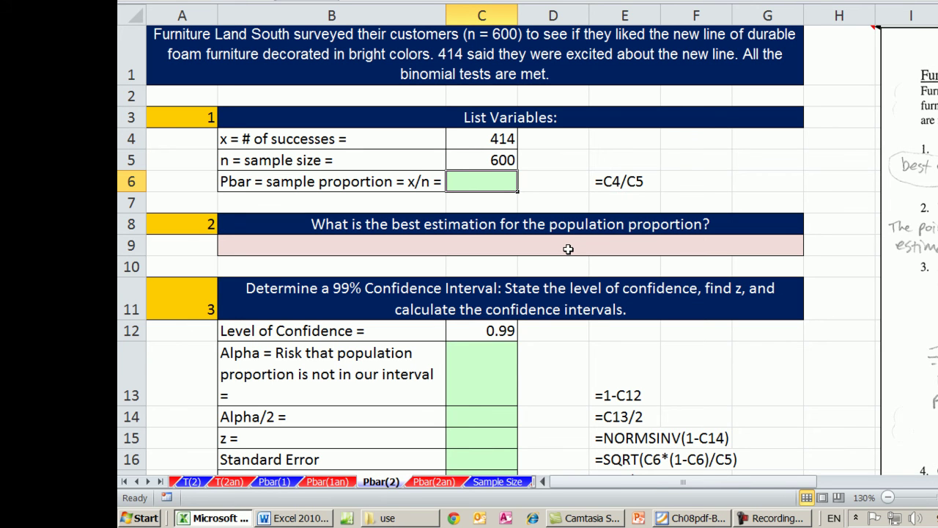
{"action": "type", "text": "="}
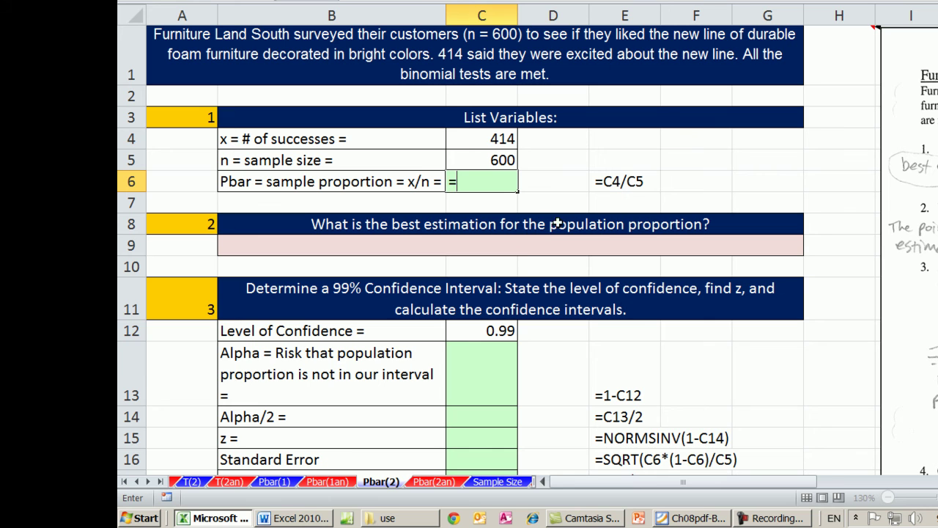
{"action": "left_click", "coordinate": [481, 138]}
{"action": "type", "text": "/"}
{"action": "left_click", "coordinate": [492, 159]}
{"action": "key", "text": "Return"}
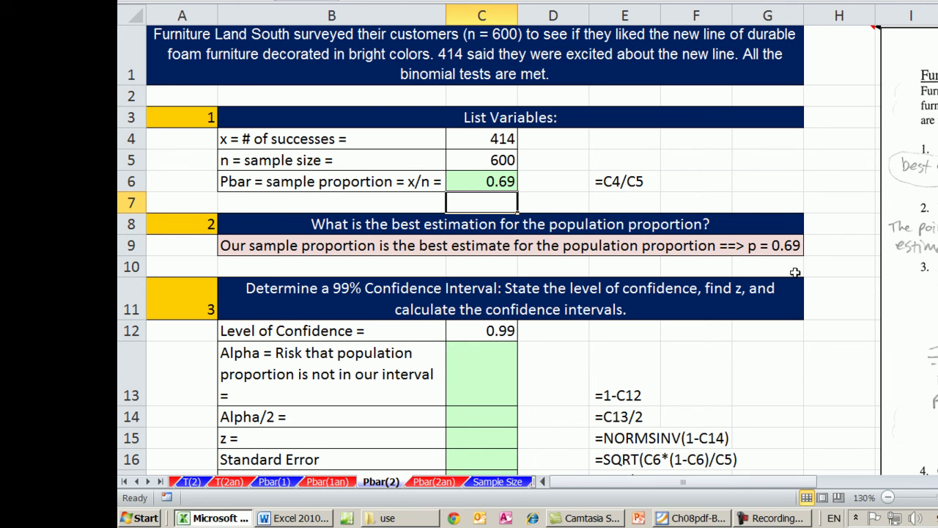
- Calculate alpha, the risk that the population proportion is outside the interval, in C13 with =1-C12
{"action": "left_click", "coordinate": [481, 374]}
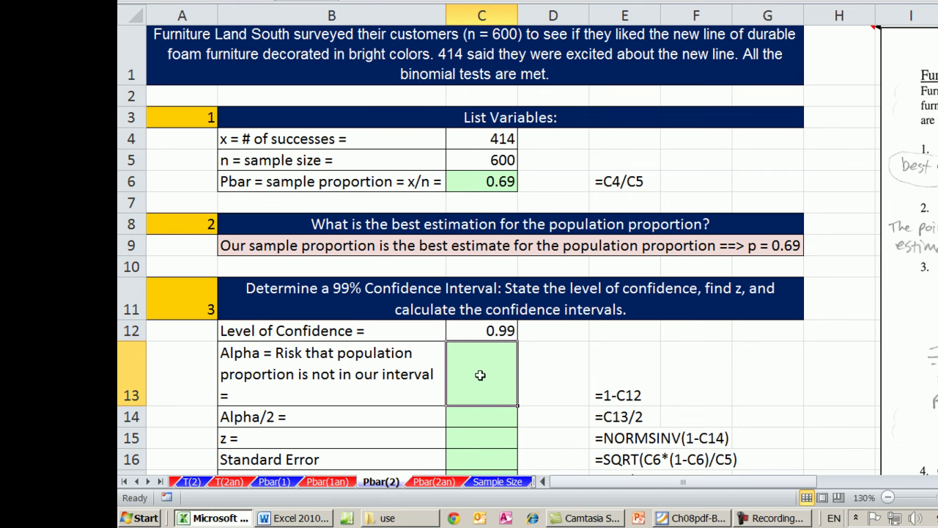
{"action": "scroll", "coordinate": [498, 60], "scroll_direction": "down", "scroll_amount": 2}
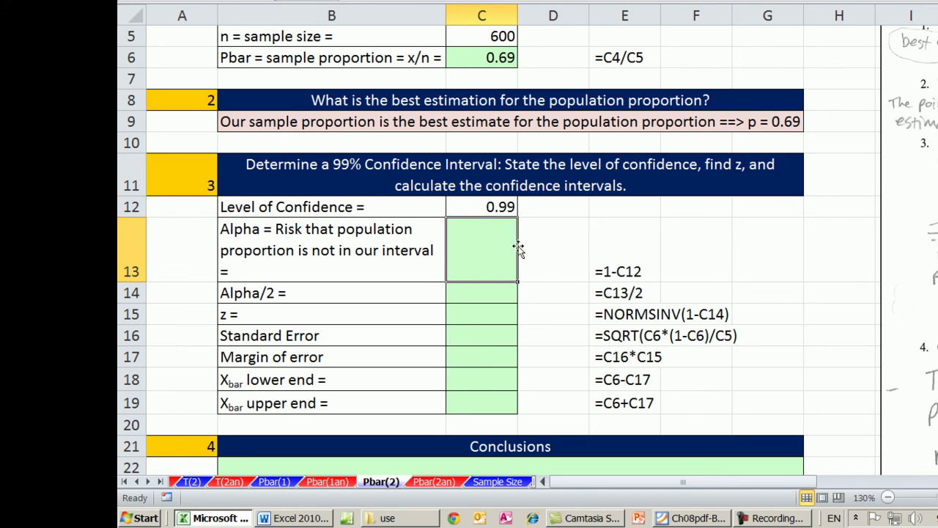
{"action": "type", "text": "=1-C12"}
{"action": "key", "text": "Return"}
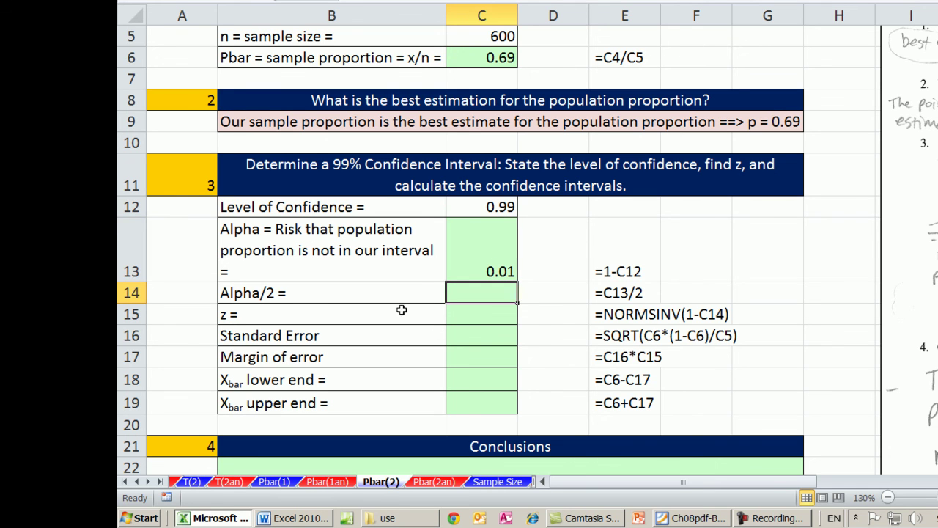
- Calculate Alpha/2 in C14 with =C13/2
{"action": "type", "text": "="}
{"action": "key", "text": "Up"}
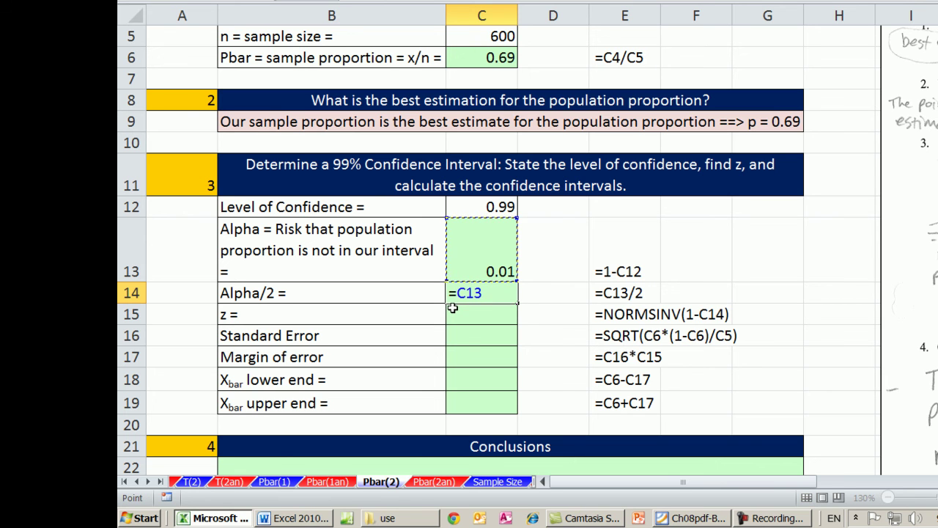
{"action": "type", "text": "/2"}
{"action": "key", "text": "Return"}
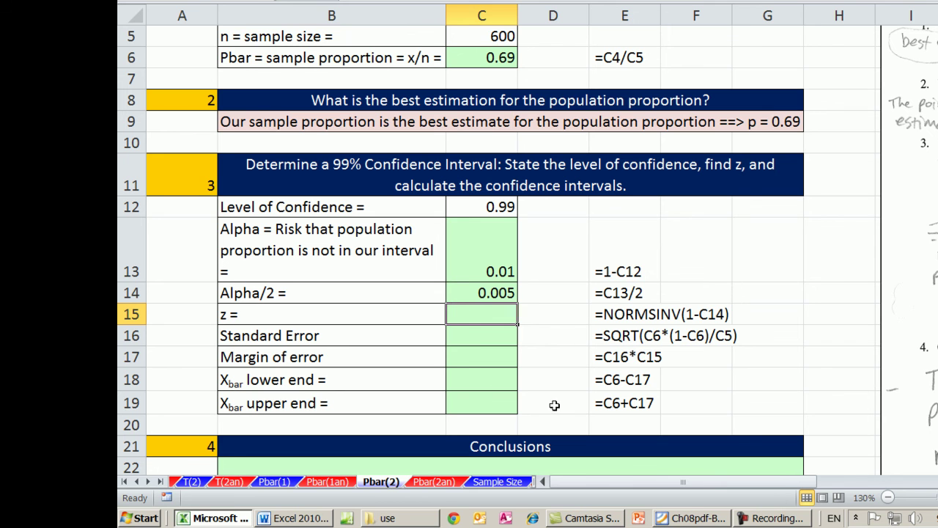
- Correct the function name in the E15 formula note so it reads =NORM.S.INV(1-C14)
{"action": "double_click", "coordinate": [612, 314]}
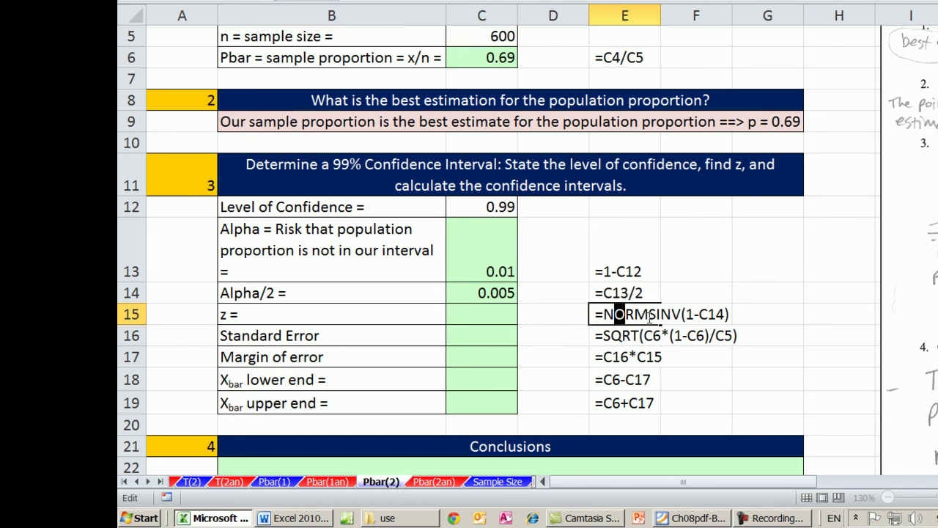
{"action": "type", "text": "."}
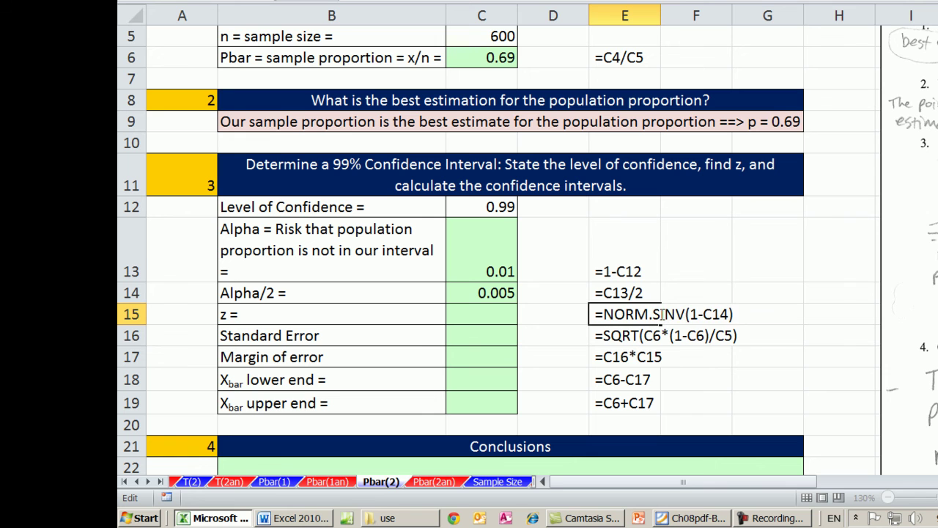
{"action": "left_click", "coordinate": [662, 313]}
{"action": "type", "text": "."}
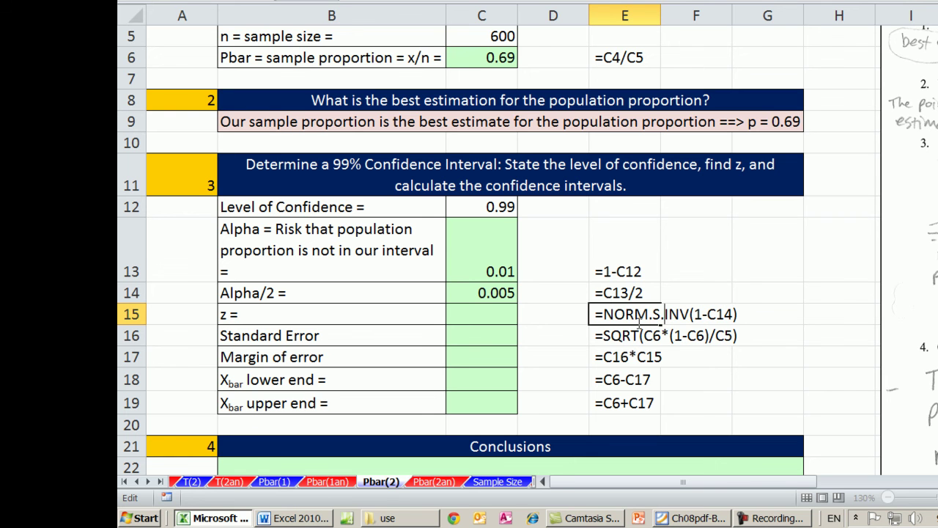
{"action": "left_click", "coordinate": [511, 316]}
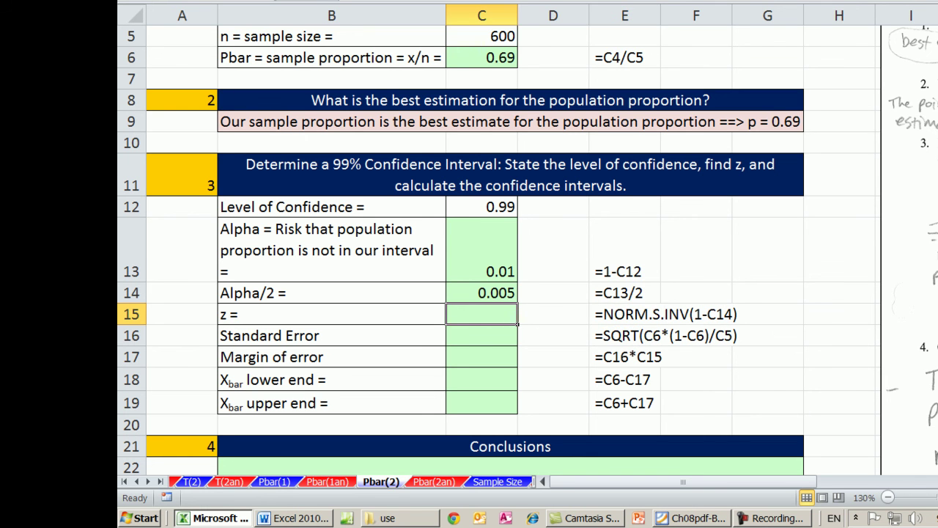
- Calculate the z value in C15 with =NORM.S.INV(1-C14)
{"action": "type", "text": "=no"}
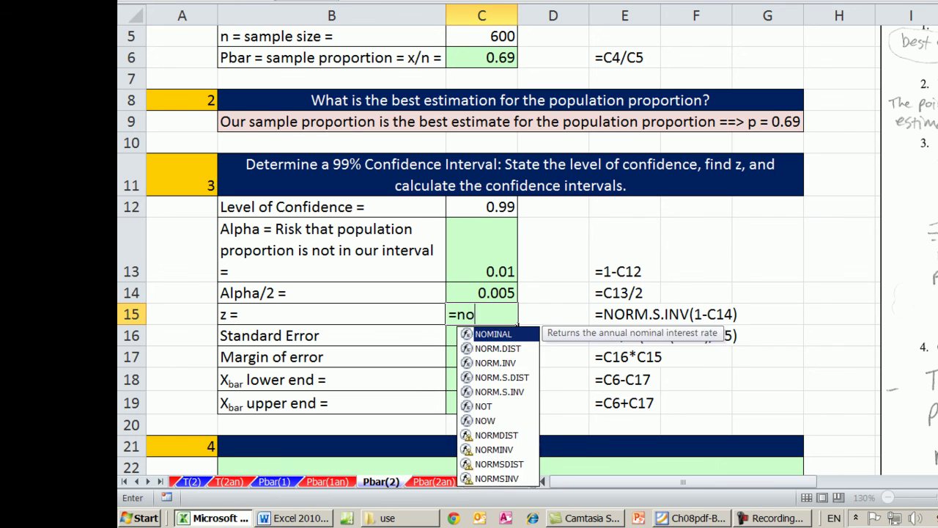
{"action": "type", "text": "rm.s.i"}
{"action": "key", "text": "Tab"}
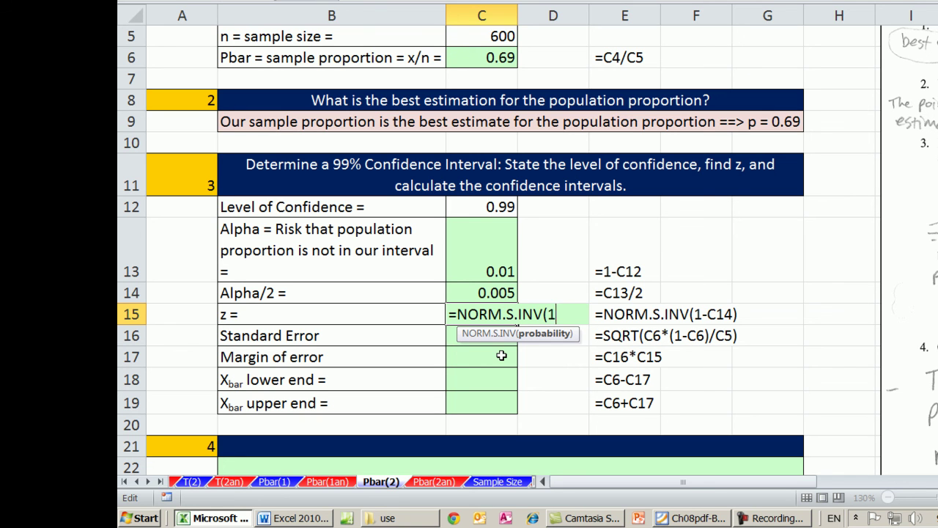
{"action": "left_click", "coordinate": [484, 295]}
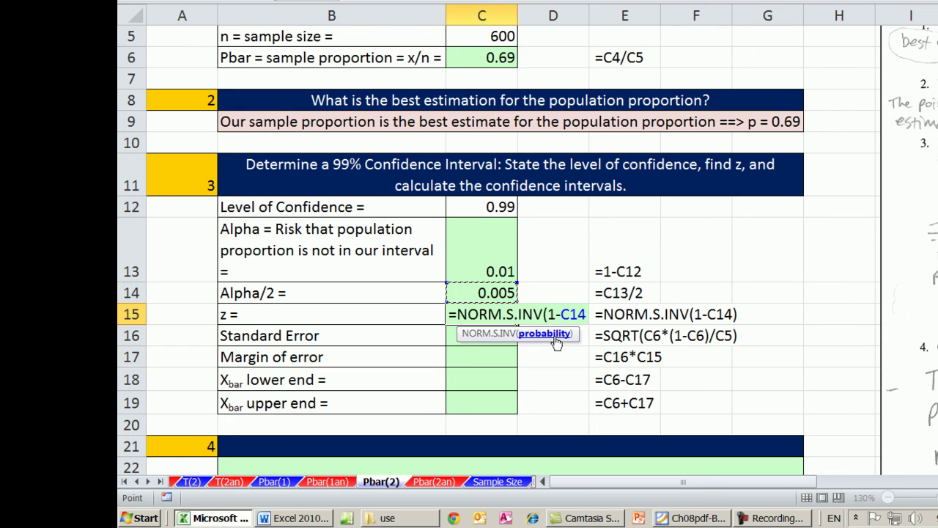
{"action": "type", "text": ")"}
{"action": "key", "text": "ctrl+Return"}
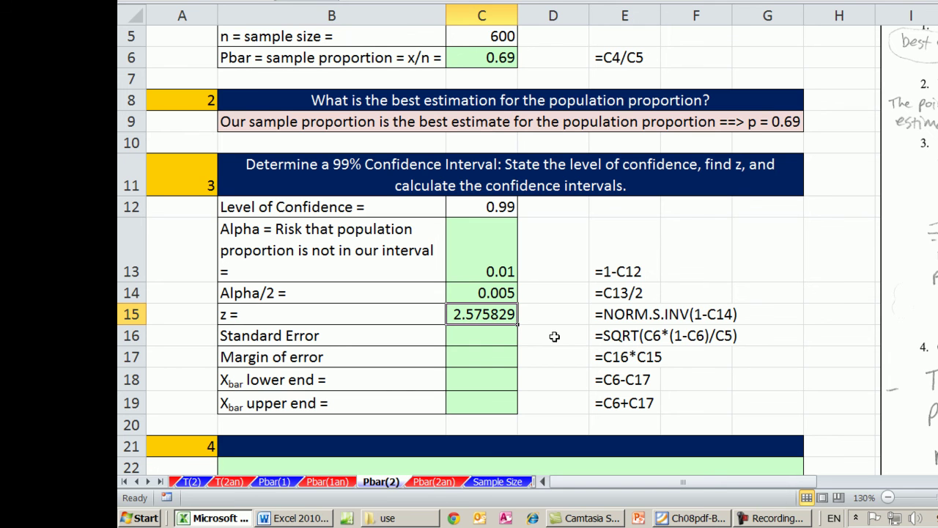
- Calculate the standard error of the proportion in C16 with =SQRT(C6*(1-C6)/C5)
{"action": "left_click", "coordinate": [462, 331]}
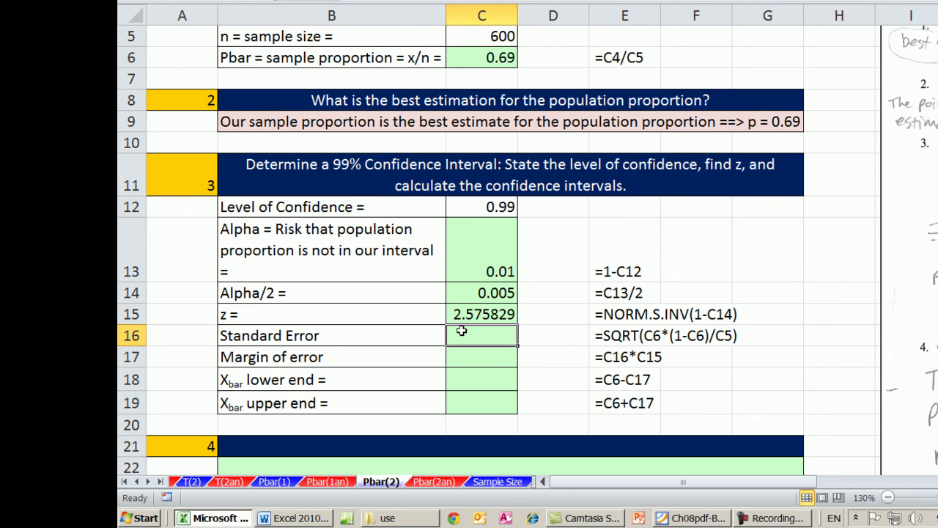
{"action": "type", "text": "=sqrt"}
{"action": "key", "text": "Tab"}
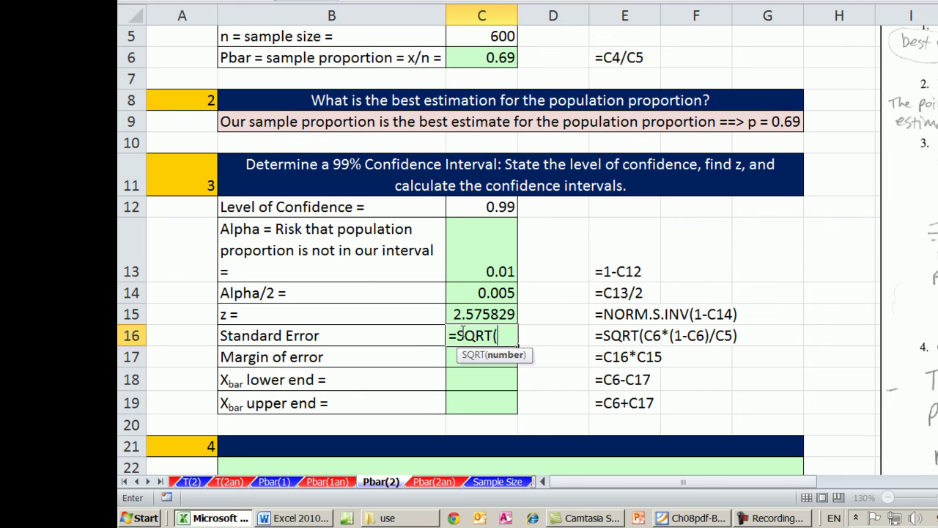
{"action": "left_click", "coordinate": [477, 55]}
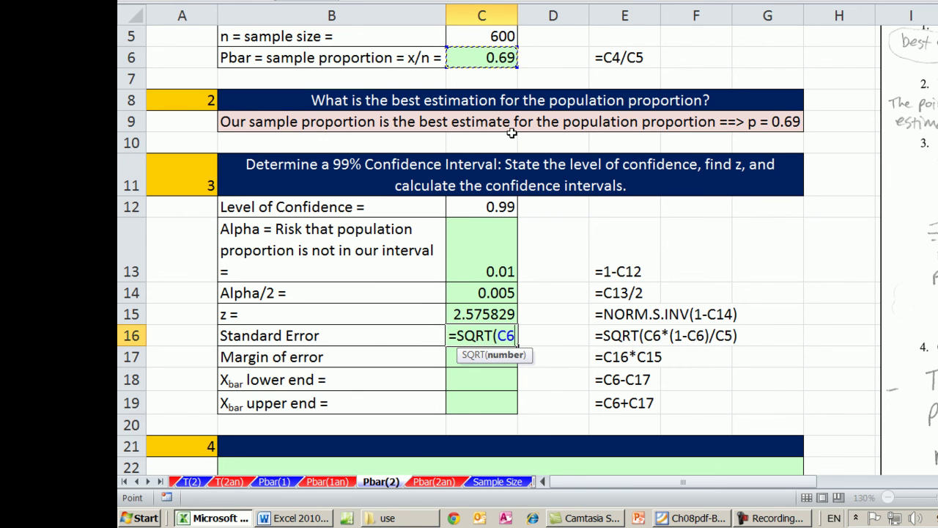
{"action": "type", "text": "*(1-"}
{"action": "left_click", "coordinate": [491, 62]}
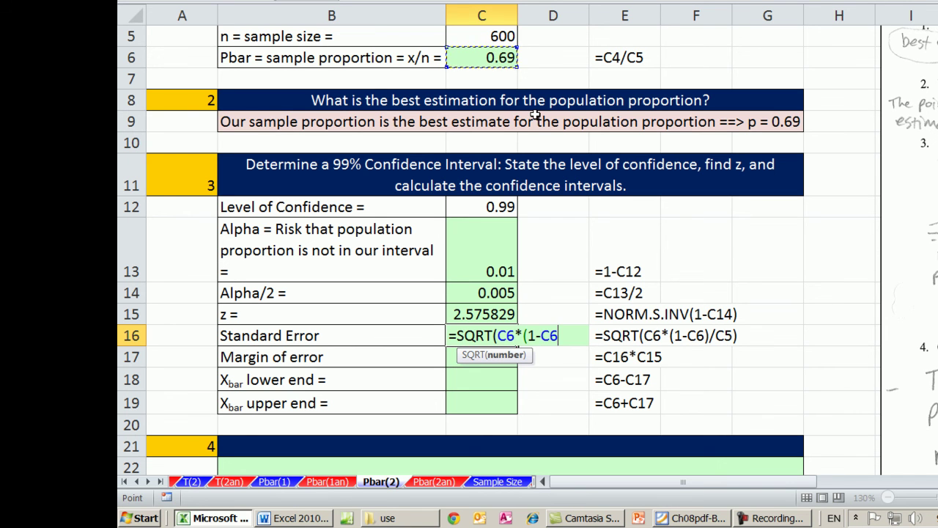
{"action": "type", "text": ")/"}
{"action": "left_click", "coordinate": [491, 36]}
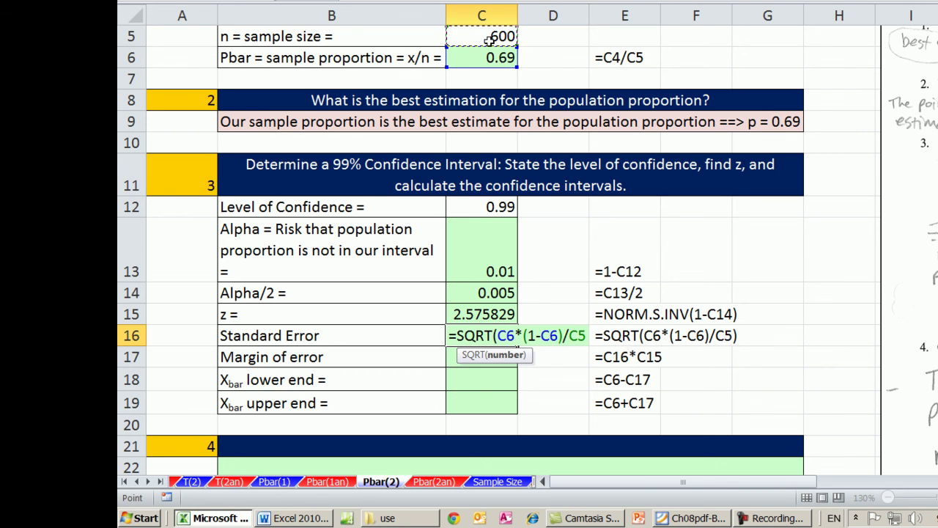
{"action": "type", "text": ")"}
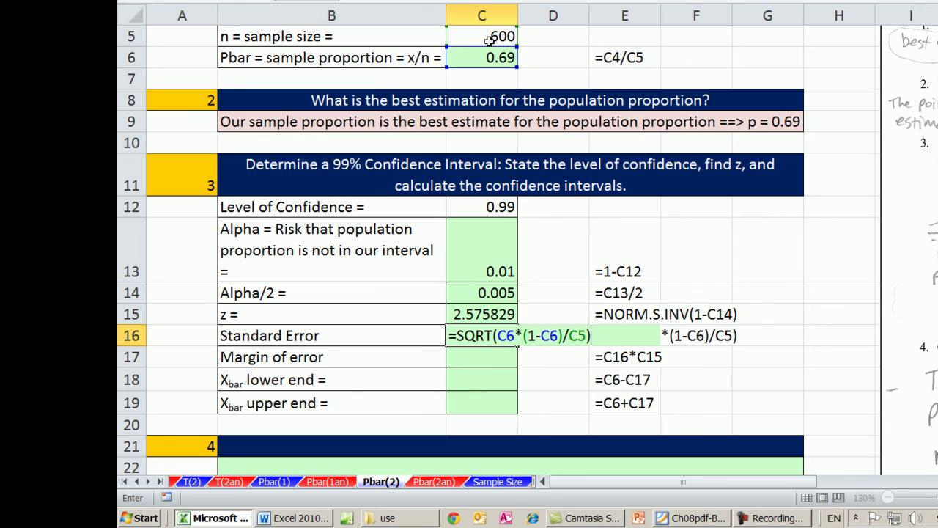
{"action": "key", "text": "Return"}
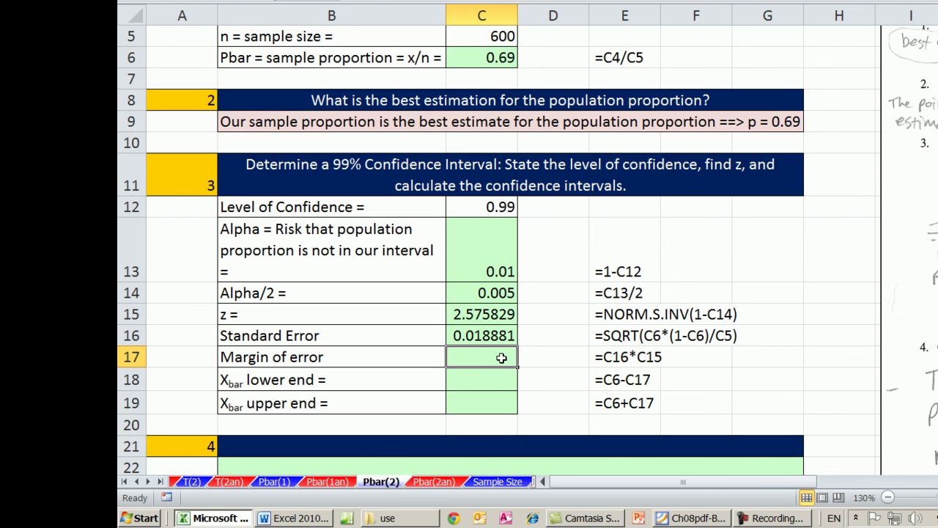
- Calculate the margin of error in C17 as standard error times z with =C16*C15
{"action": "type", "text": "="}
{"action": "key", "text": "Up"}
{"action": "type", "text": "*"}
{"action": "key", "text": "Up"}
{"action": "key", "text": "Up"}
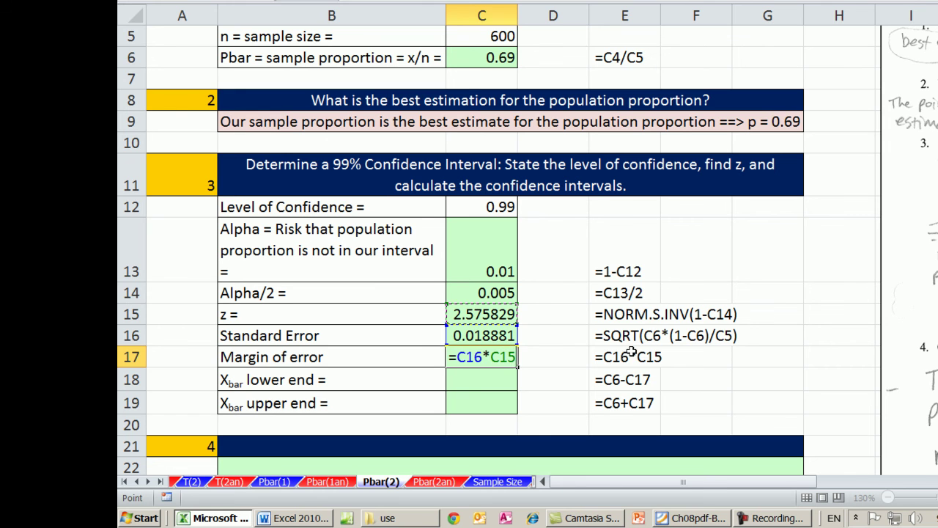
{"action": "key", "text": "Return"}
- Calculate the lower end of the confidence interval in C18 with =C6-C17
{"action": "type", "text": "="}
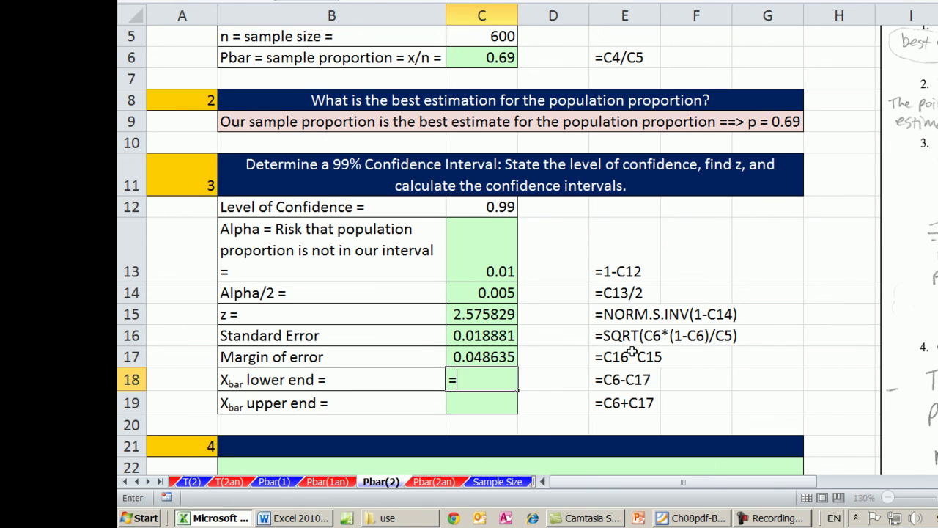
{"action": "left_click", "coordinate": [495, 59]}
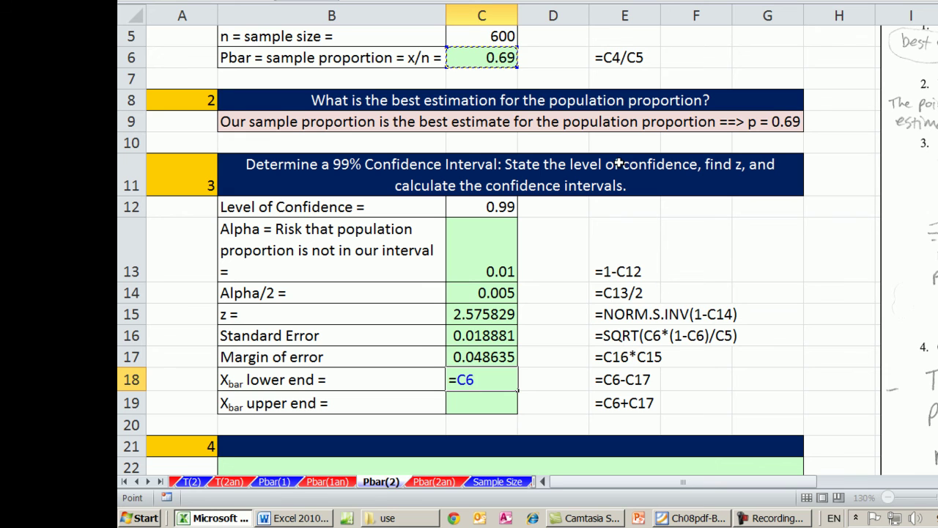
{"action": "type", "text": "-"}
{"action": "left_click", "coordinate": [499, 356]}
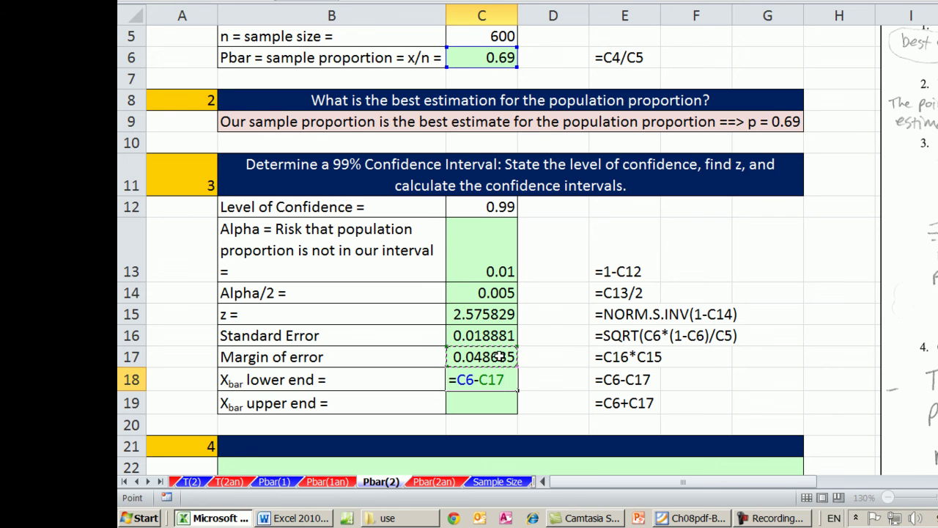
{"action": "key", "text": "Return"}
- Calculate the upper end of the confidence interval in C19 with =C6+C17
{"action": "type", "text": "="}
{"action": "left_click", "coordinate": [486, 63]}
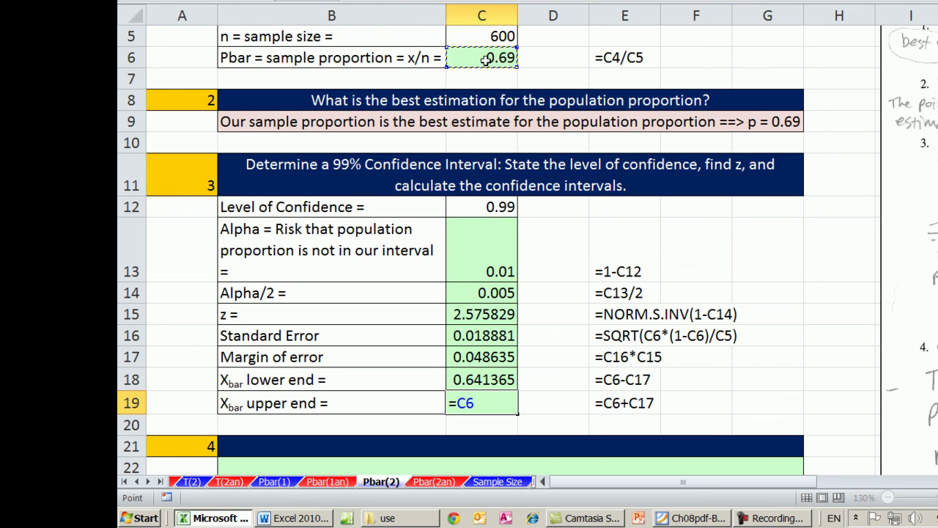
{"action": "type", "text": "+"}
{"action": "left_click", "coordinate": [477, 356]}
{"action": "key", "text": "Return"}
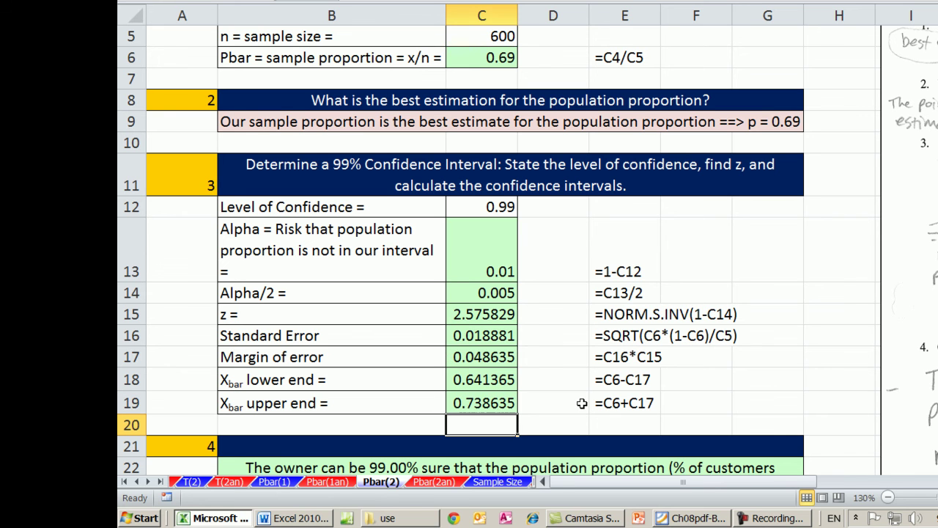
- Autofit the height of row 22 so the first conclusion's full text fits
{"action": "scroll", "coordinate": [611, 360], "scroll_direction": "down", "scroll_amount": 2}
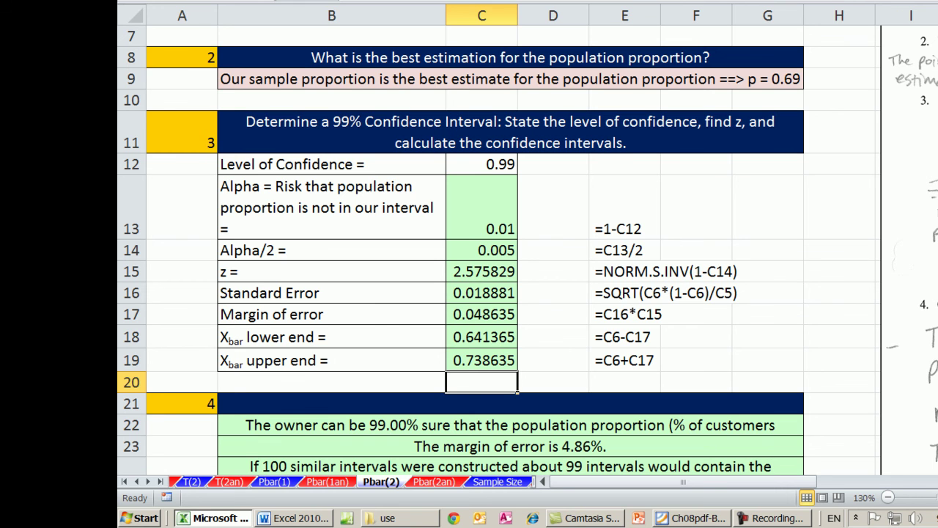
{"action": "scroll", "coordinate": [499, 249], "scroll_direction": "down", "scroll_amount": 1}
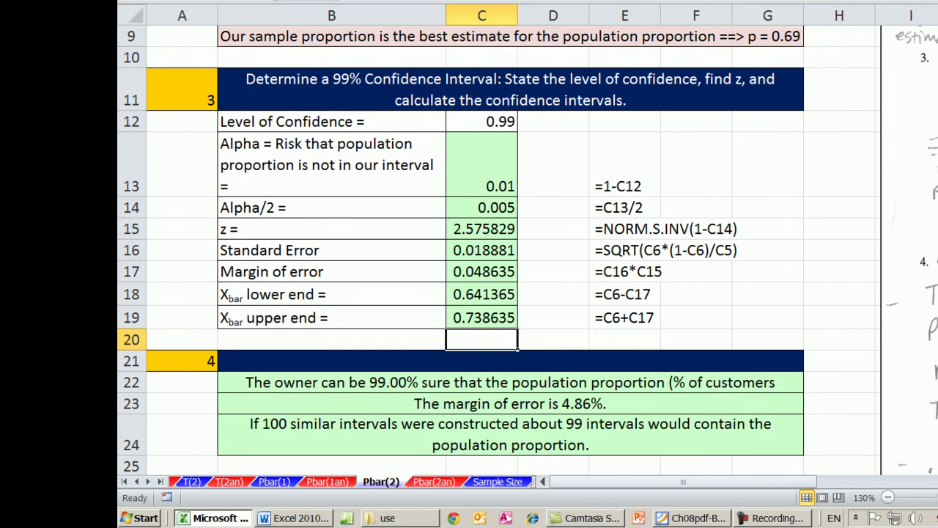
{"action": "scroll", "coordinate": [528, 250], "scroll_direction": "down", "scroll_amount": 1}
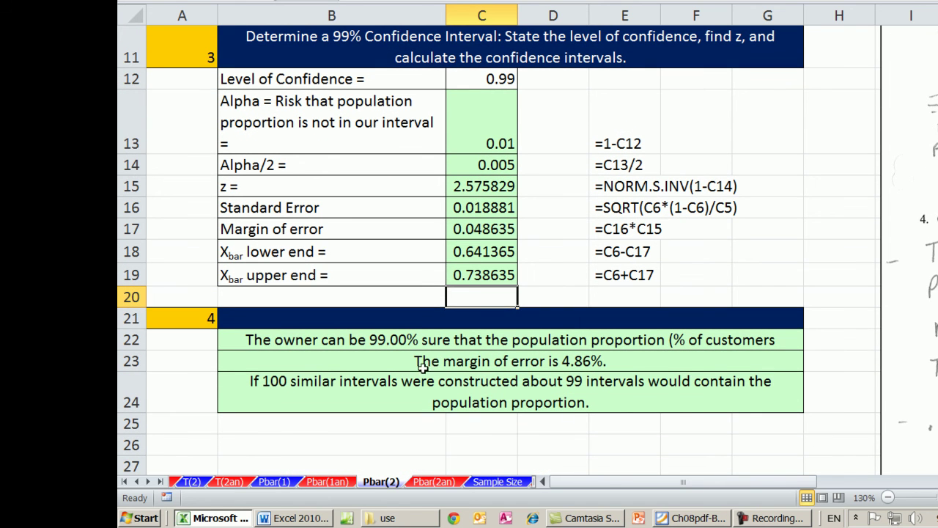
{"action": "double_click", "coordinate": [137, 349]}
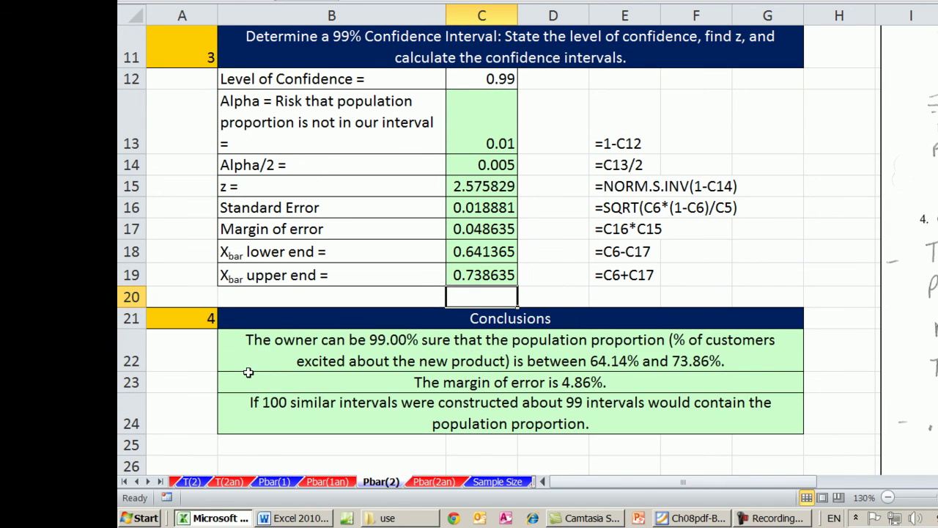